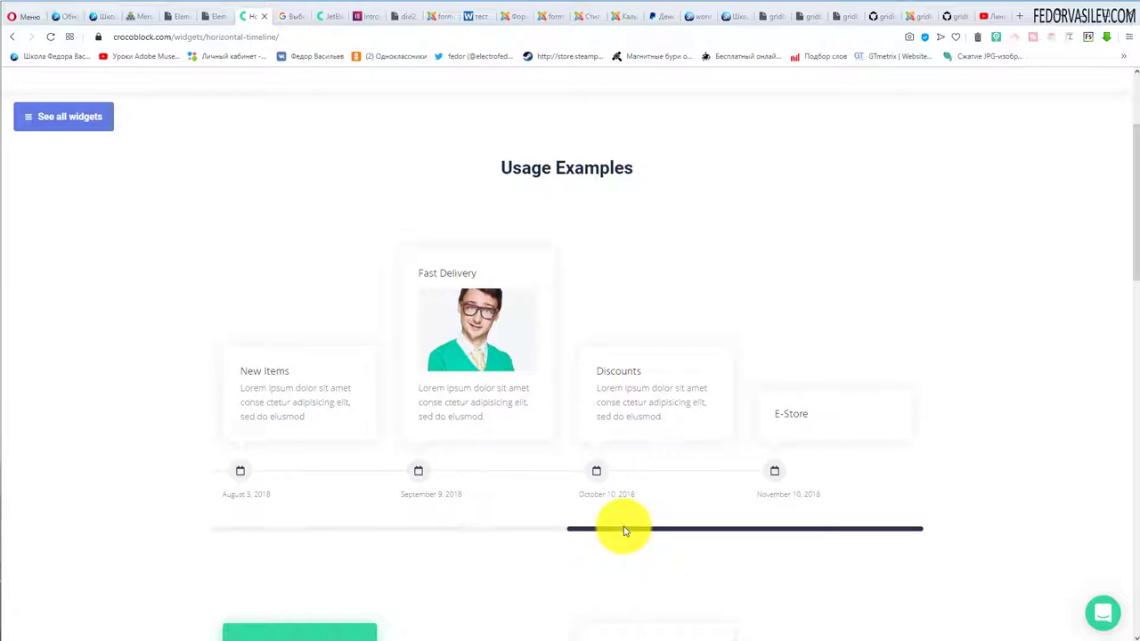
Examine the Horizontal Timeline usage examples on the Crocoblock page and the finished card timeline on the site's home page
drag(629, 533, 265, 528)
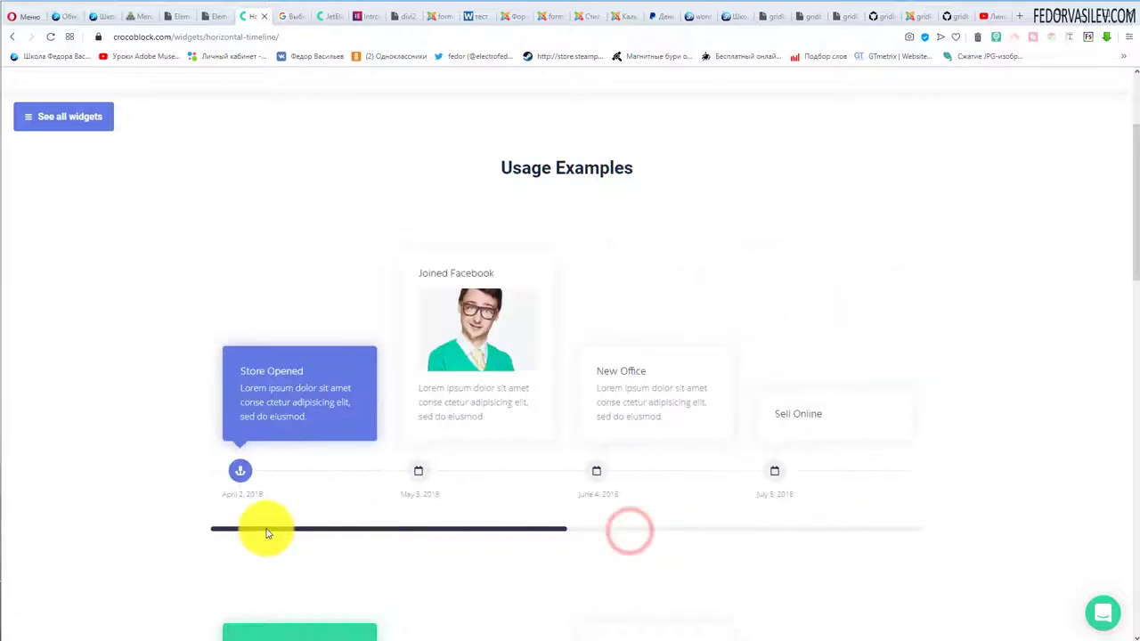
click(986, 17)
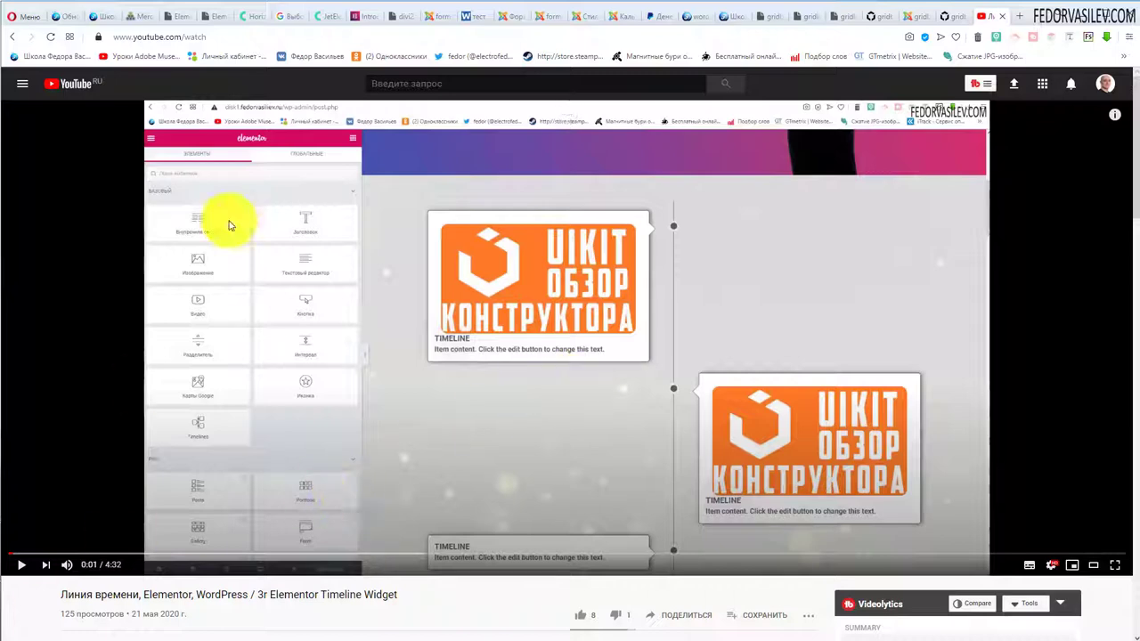
click(244, 17)
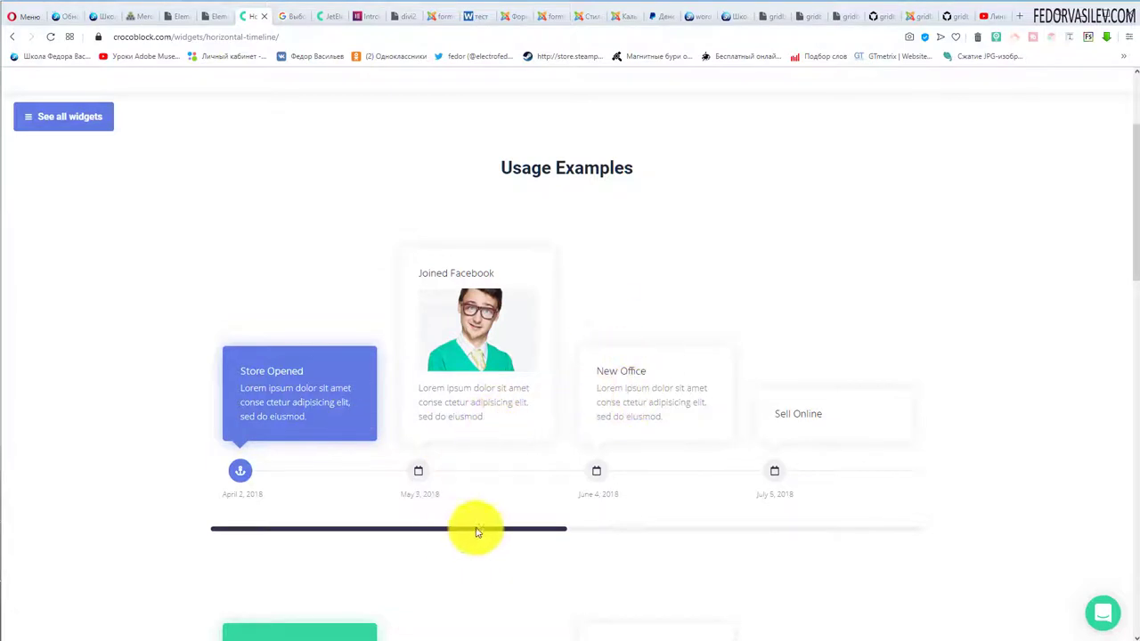
scroll(316, 357, down, 4)
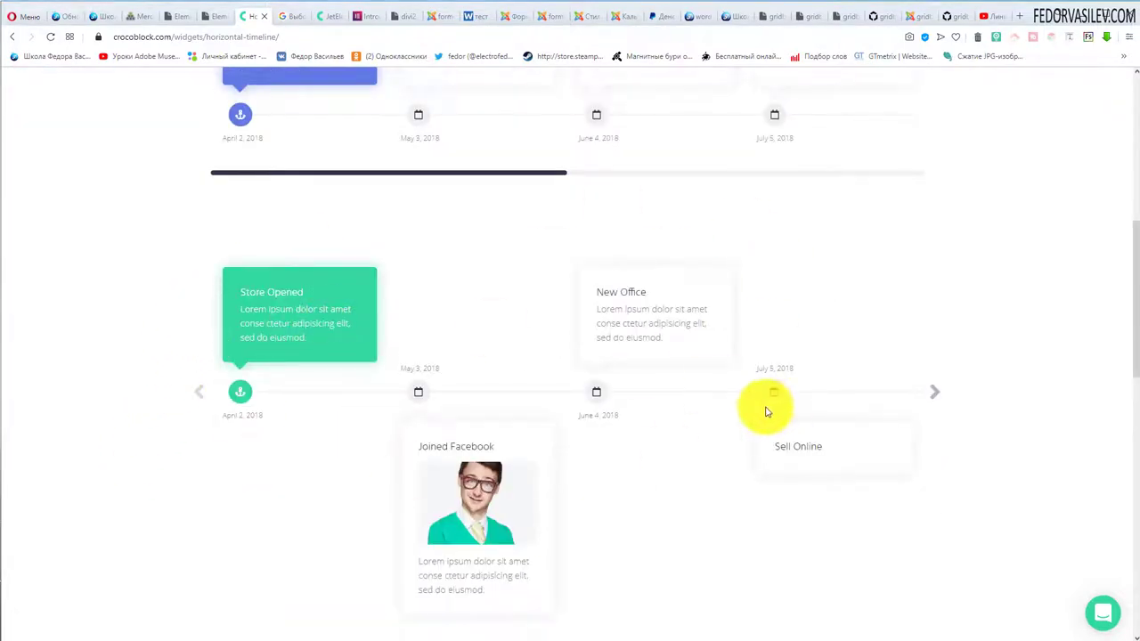
scroll(766, 411, down, 1)
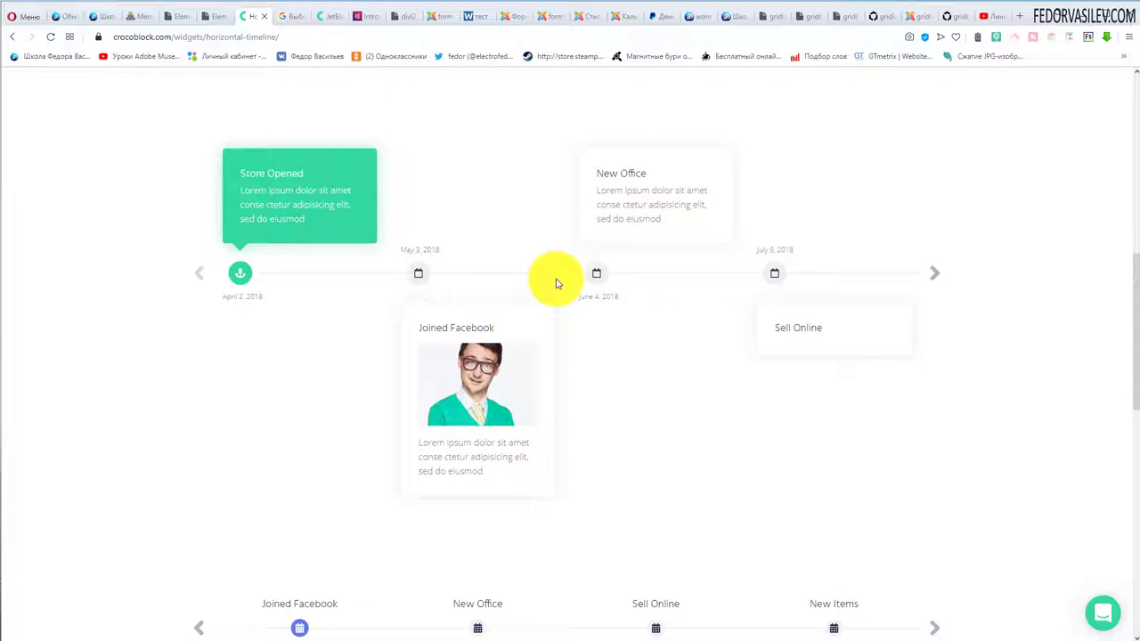
scroll(419, 263, down, 2)
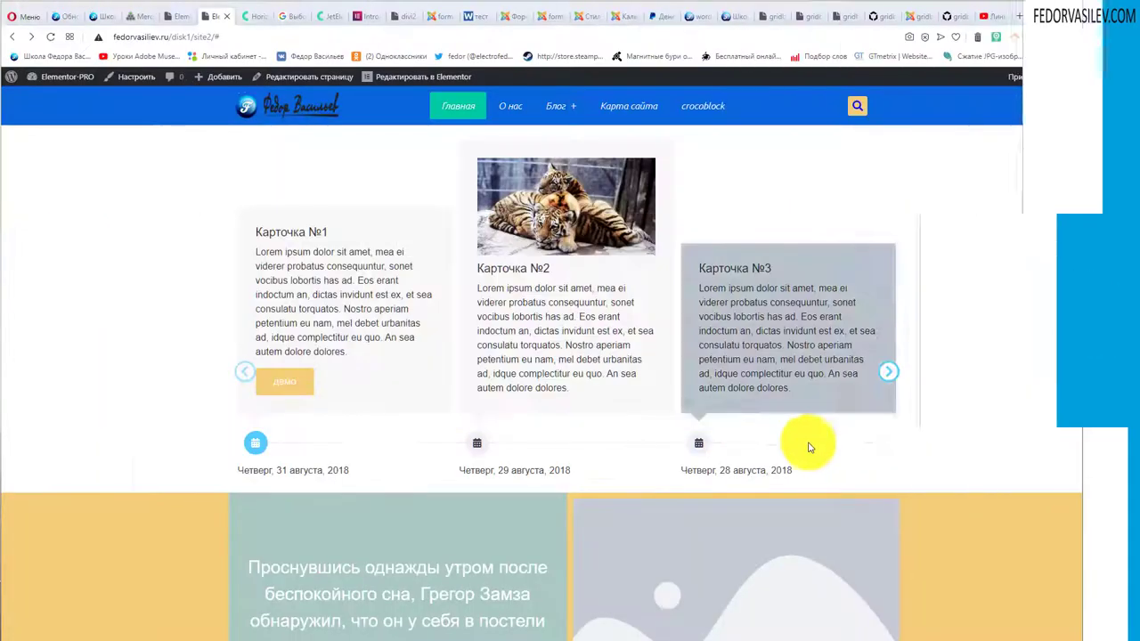
click(888, 372)
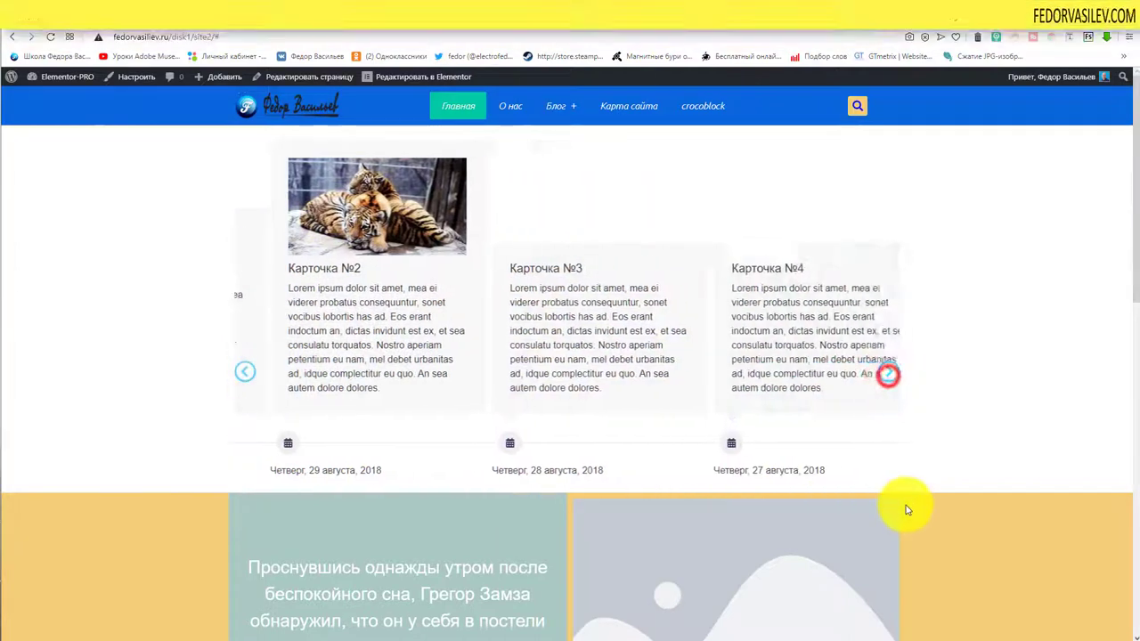
click(890, 373)
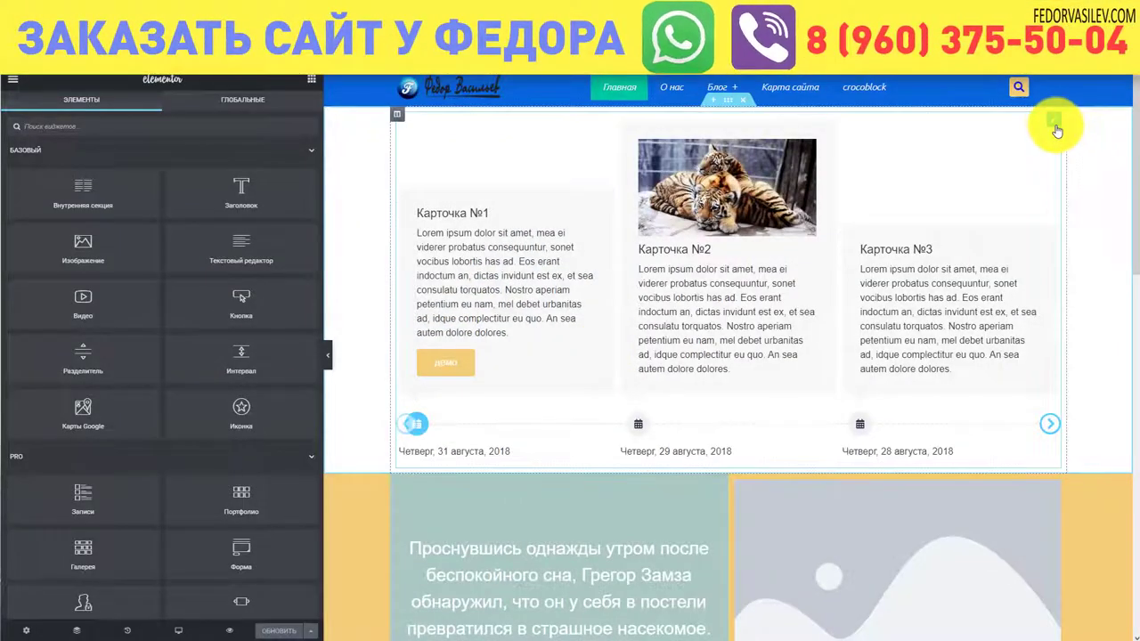
Delete the existing card timeline from the section below the header and add a new Horizontal Timeline widget there
right_click(1047, 122)
click(1055, 288)
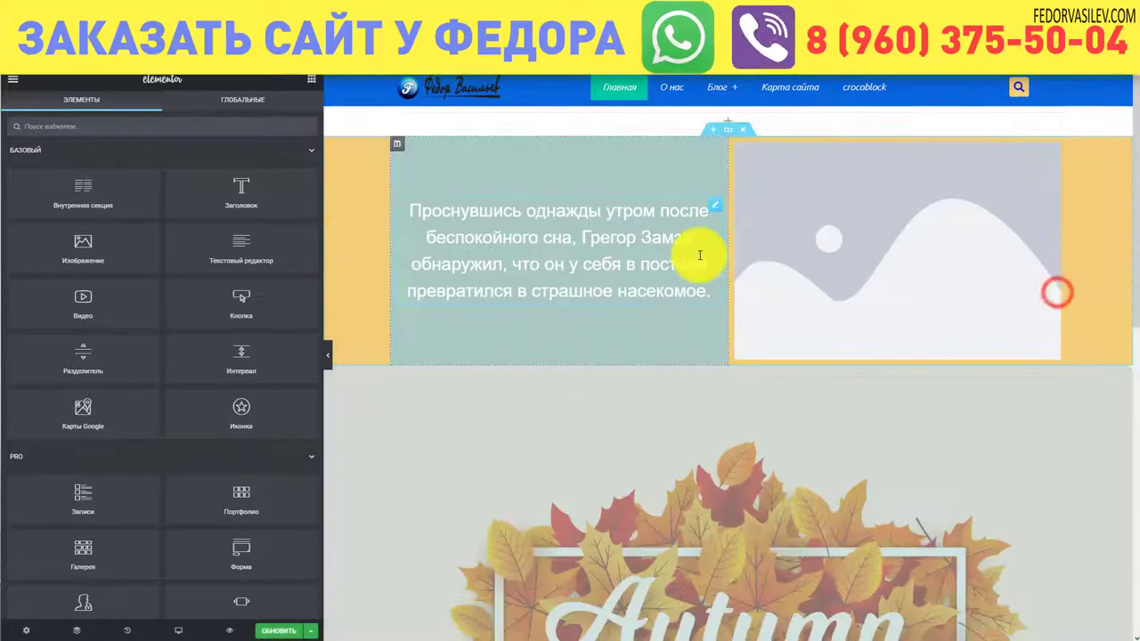
right_click(51, 127)
click(56, 211)
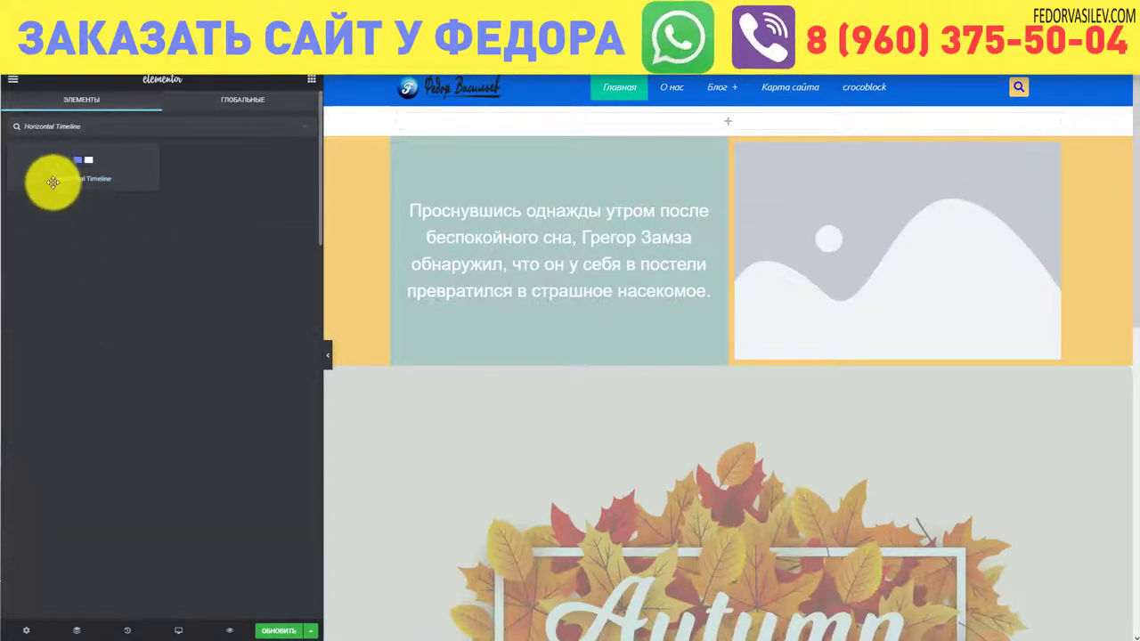
drag(94, 169, 611, 117)
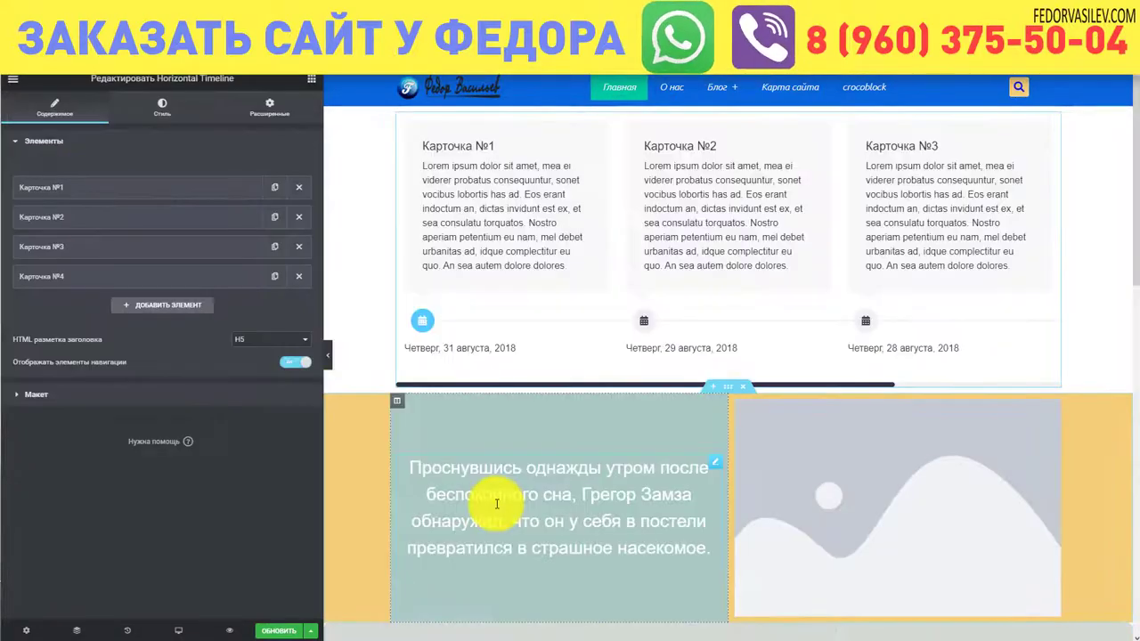
Check the new timeline's card scrolling in the tablet and phone previews, and return to the desktop preview
drag(617, 384, 560, 376)
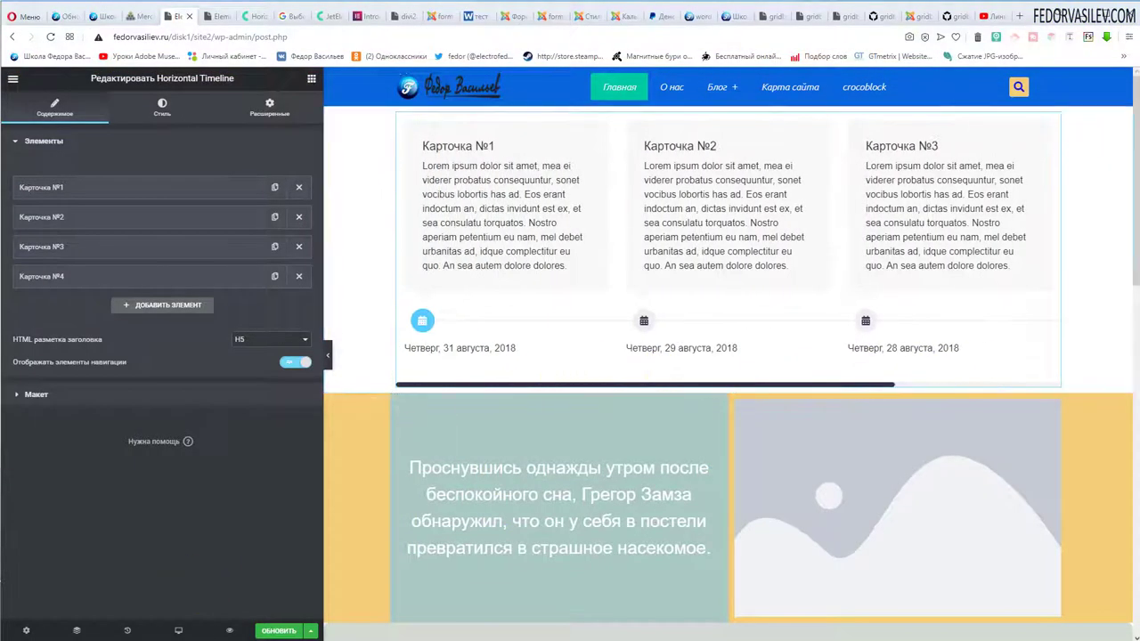
click(178, 632)
click(140, 577)
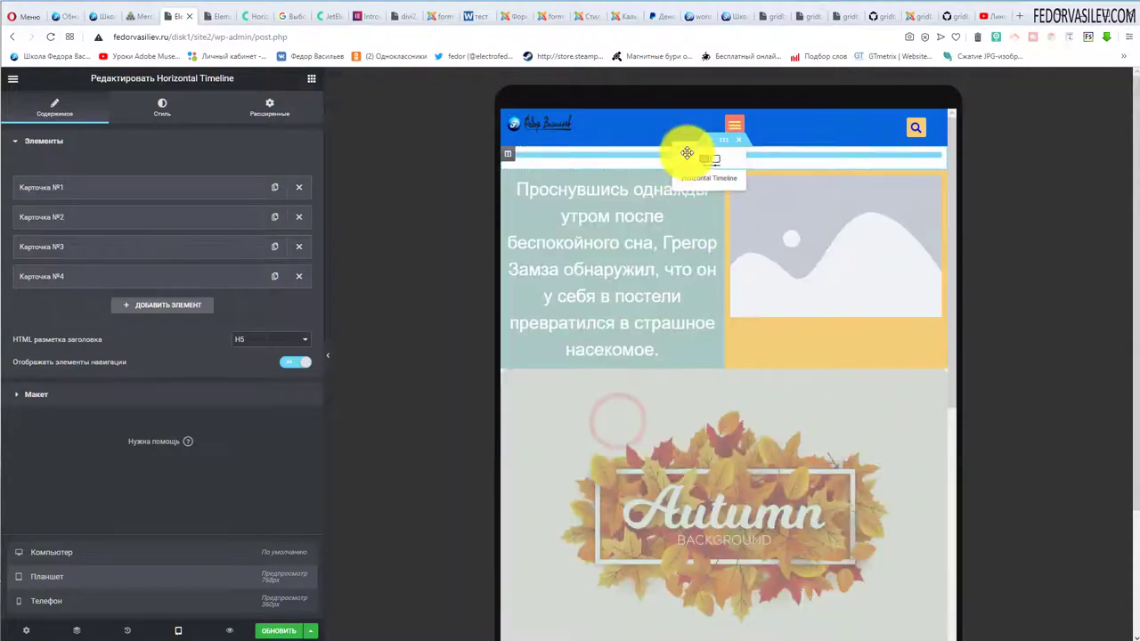
drag(562, 424, 697, 428)
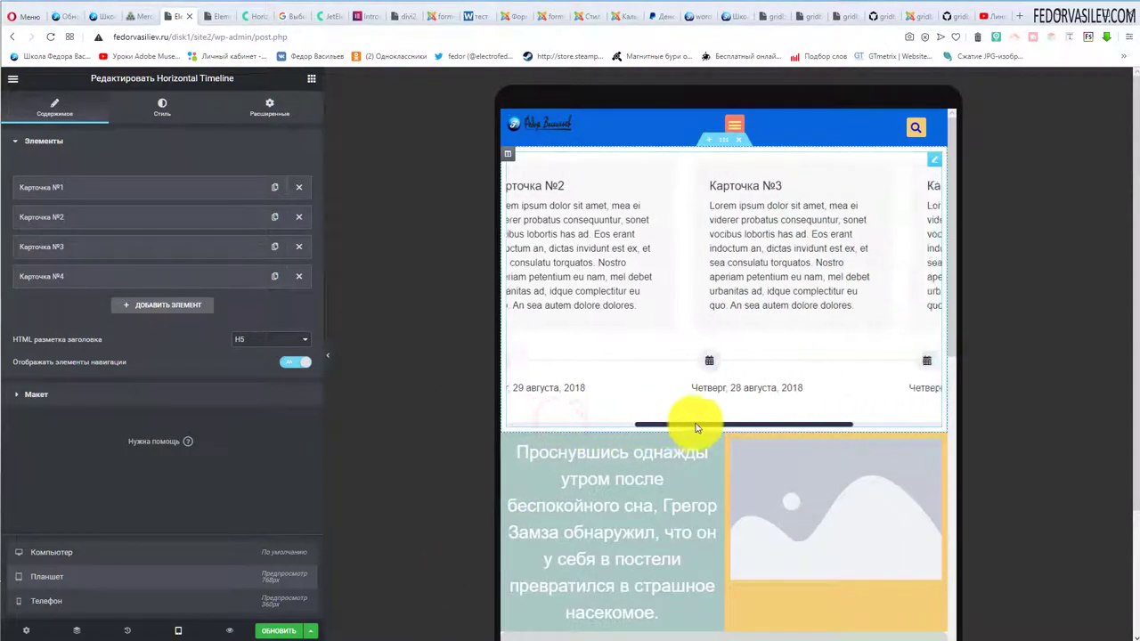
click(64, 606)
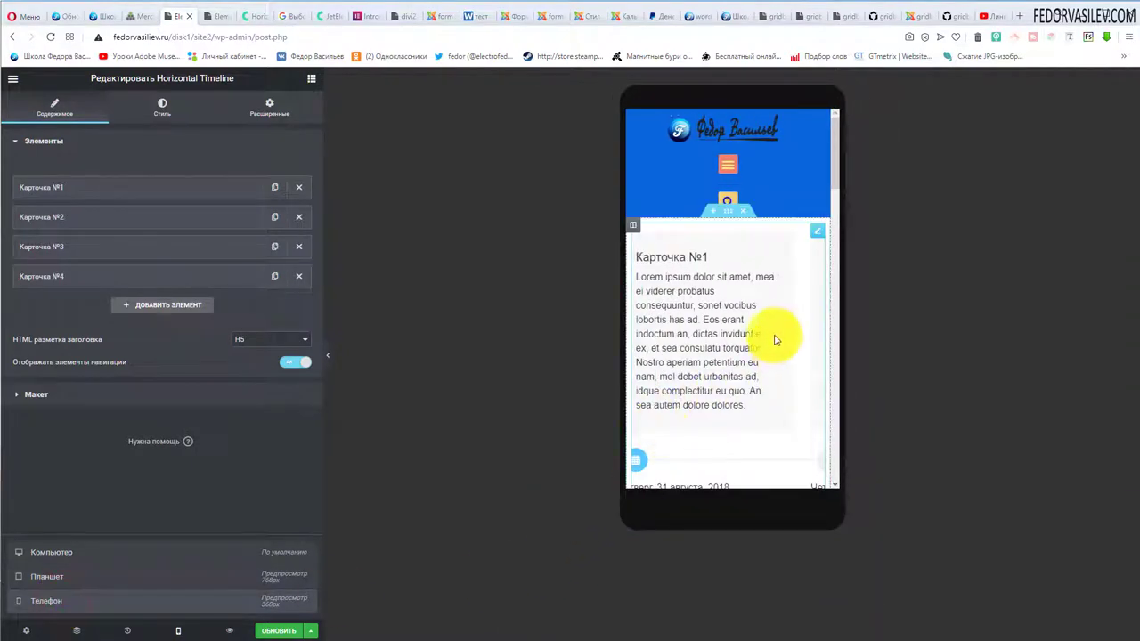
scroll(765, 335, down, 3)
scroll(720, 374, up, 3)
scroll(682, 382, down, 1)
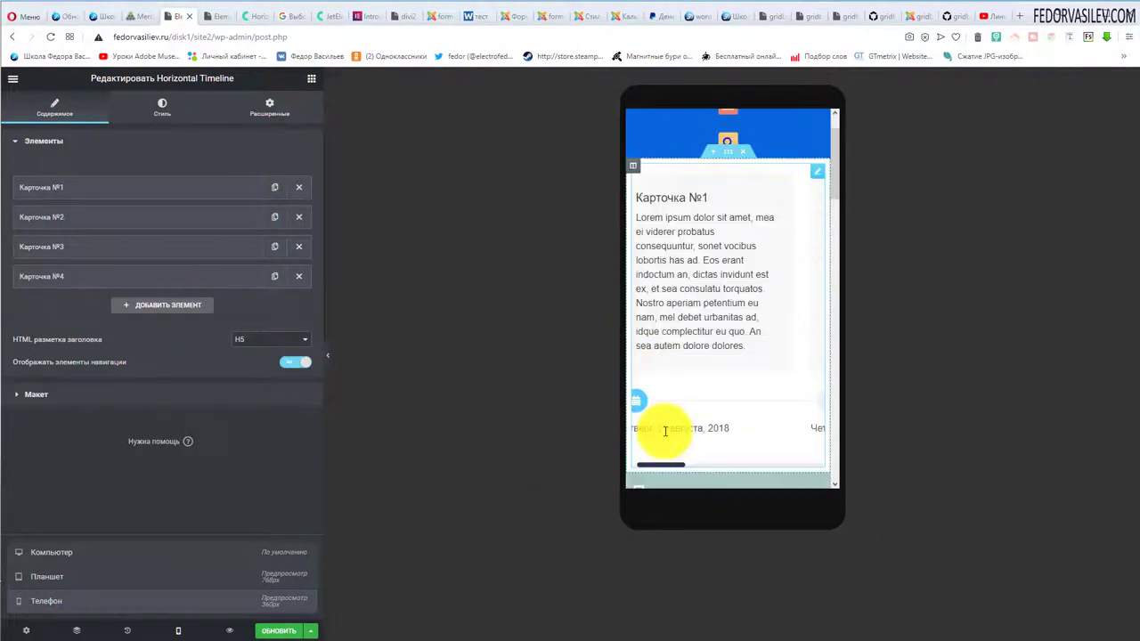
drag(667, 469, 756, 466)
click(65, 553)
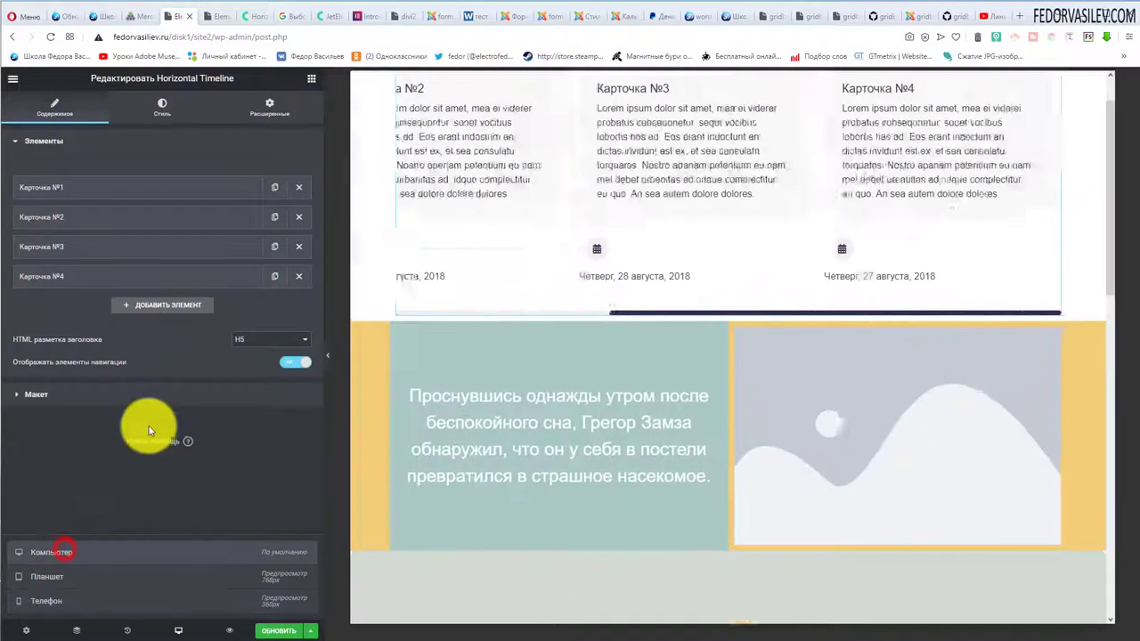
Remove Карточка №4, №3 and №2 from the timeline's elements, keeping only Карточка №1
click(31, 140)
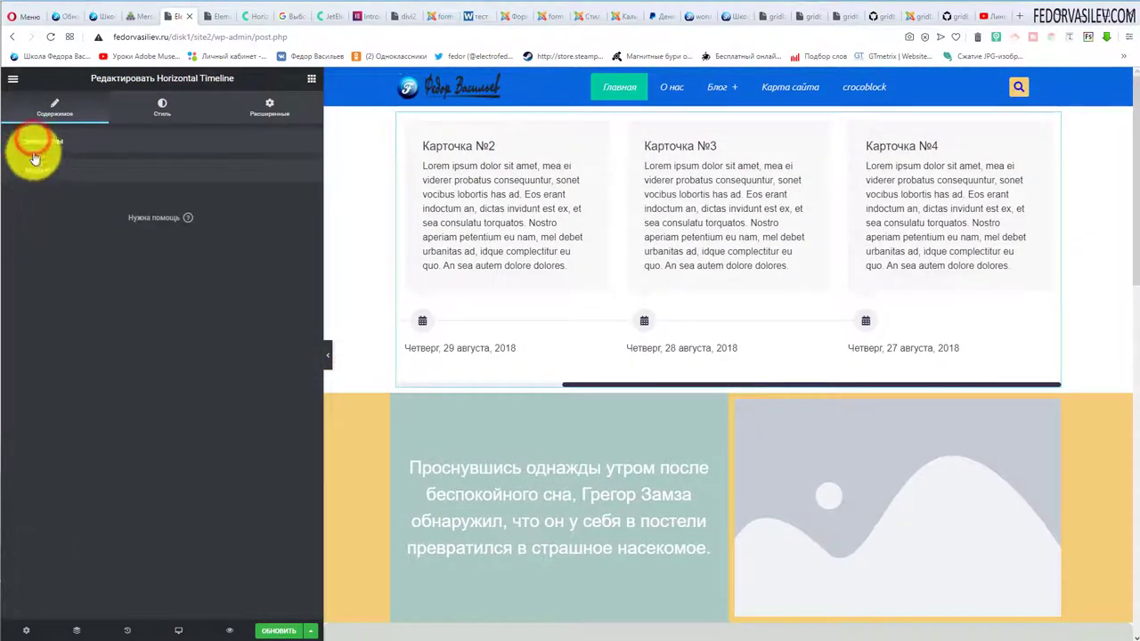
drag(600, 384, 400, 386)
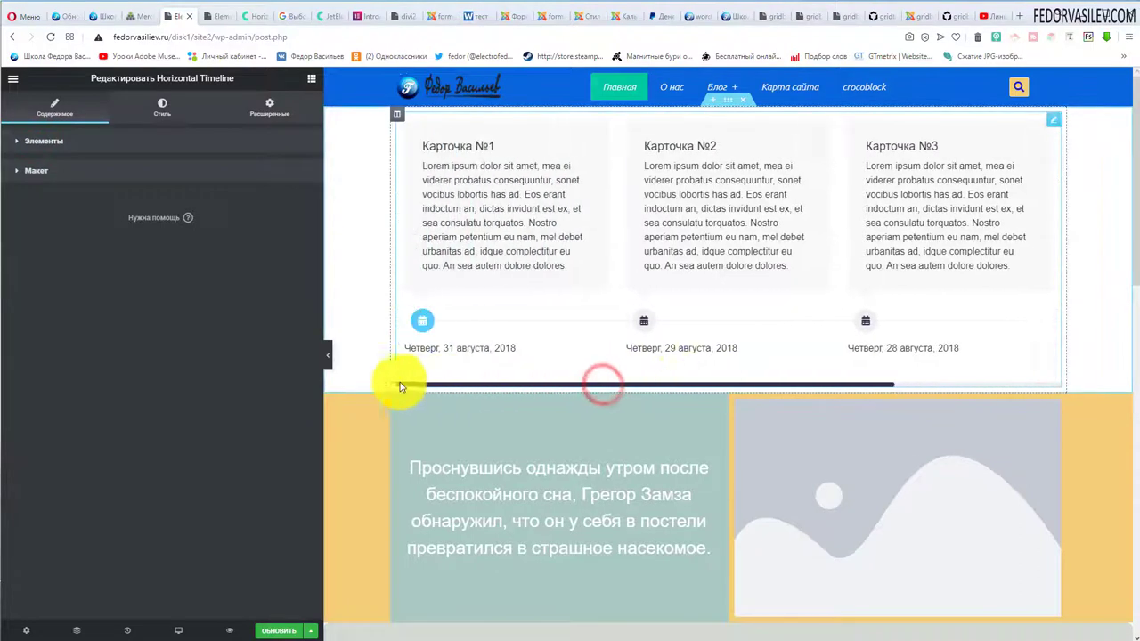
click(81, 141)
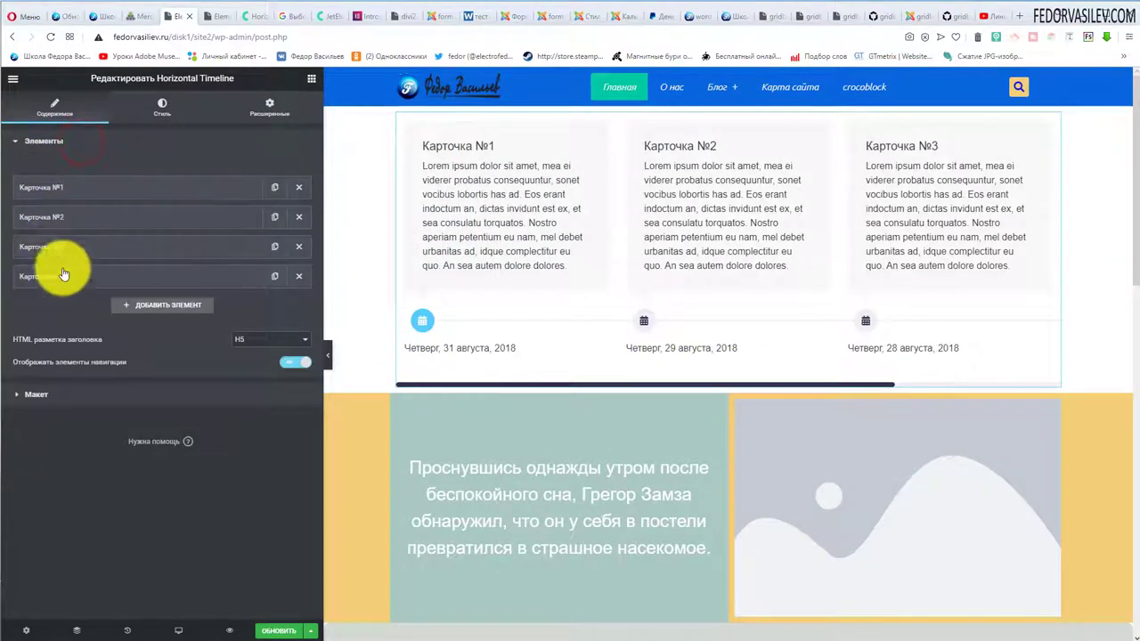
click(297, 278)
click(299, 247)
click(300, 217)
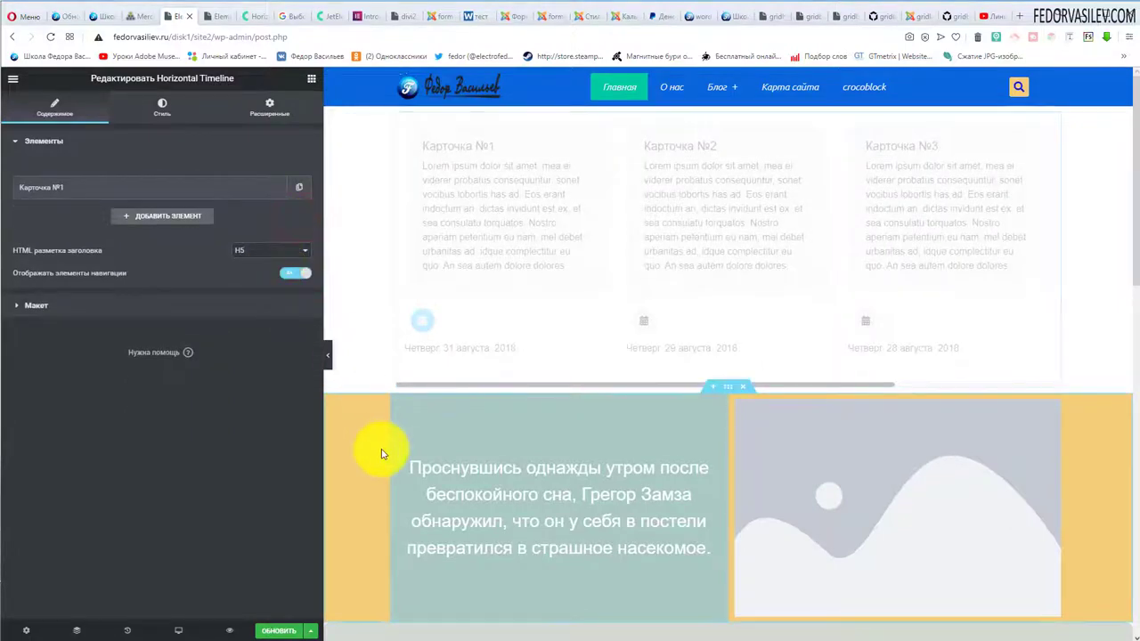
Expand the settings of Карточка №1 and switch its active-element option off and on again
click(78, 189)
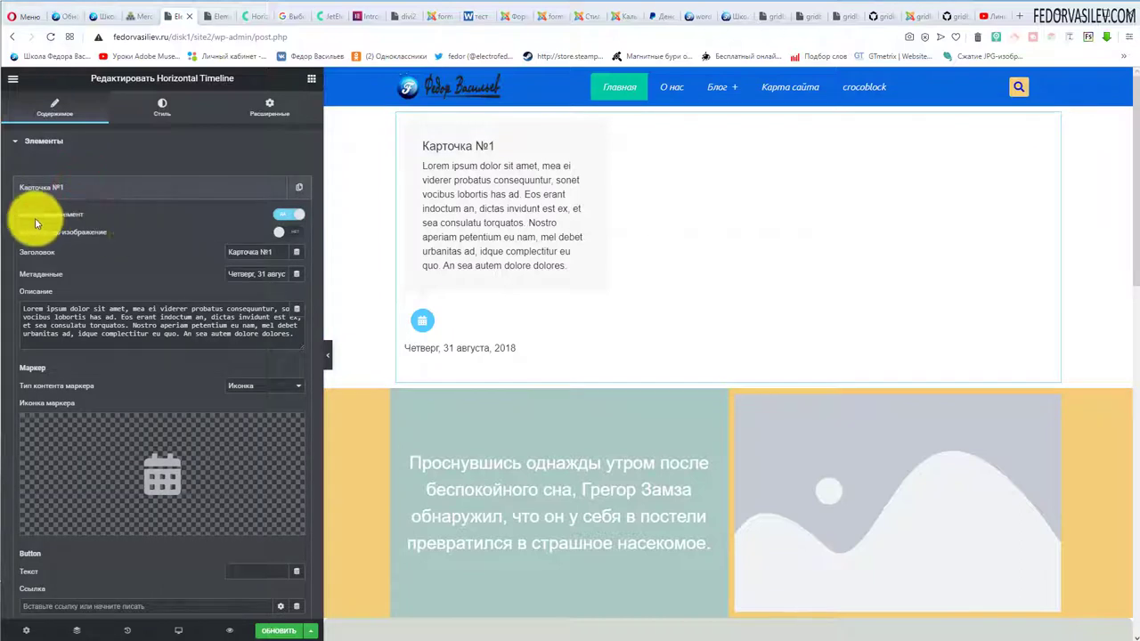
click(267, 219)
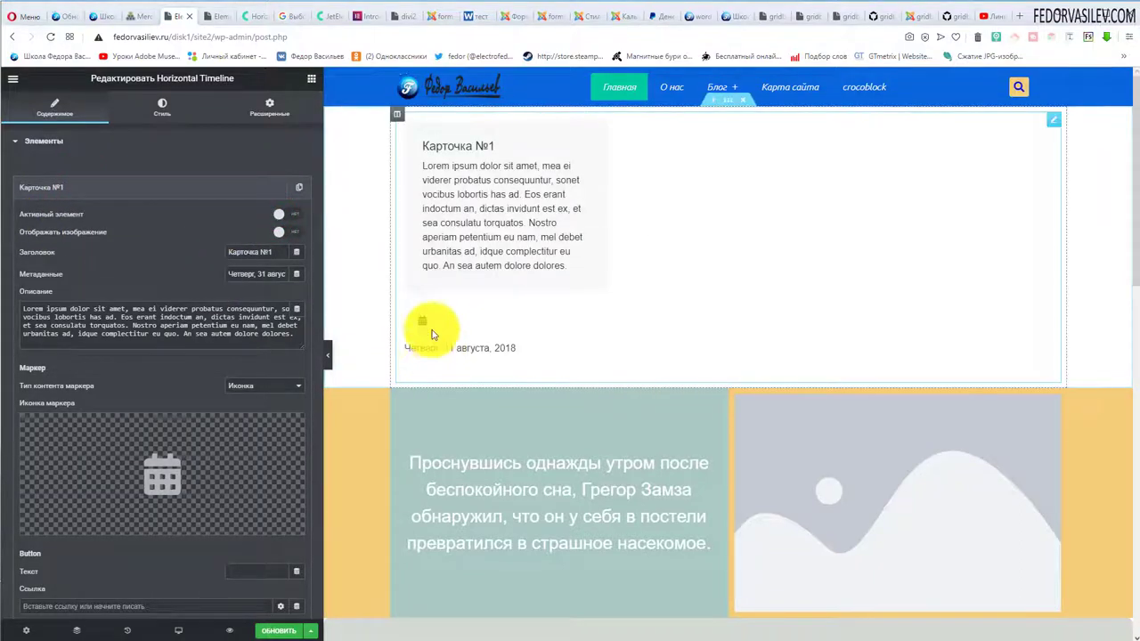
click(295, 219)
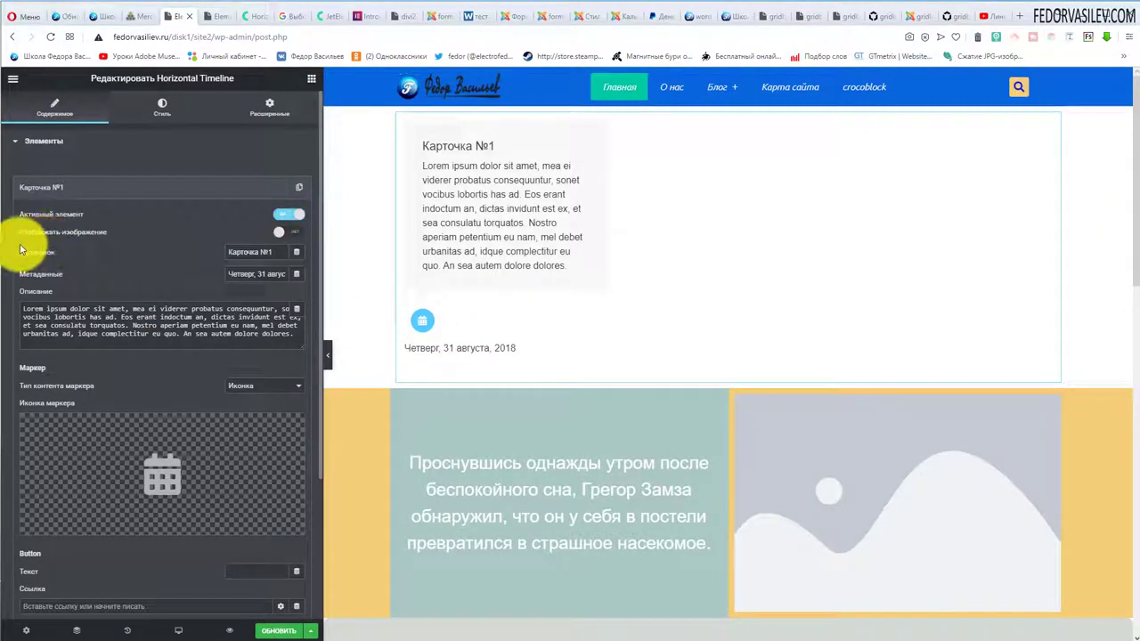
Enable image display for Карточка №1 and insert the panda photo from the media library
click(288, 234)
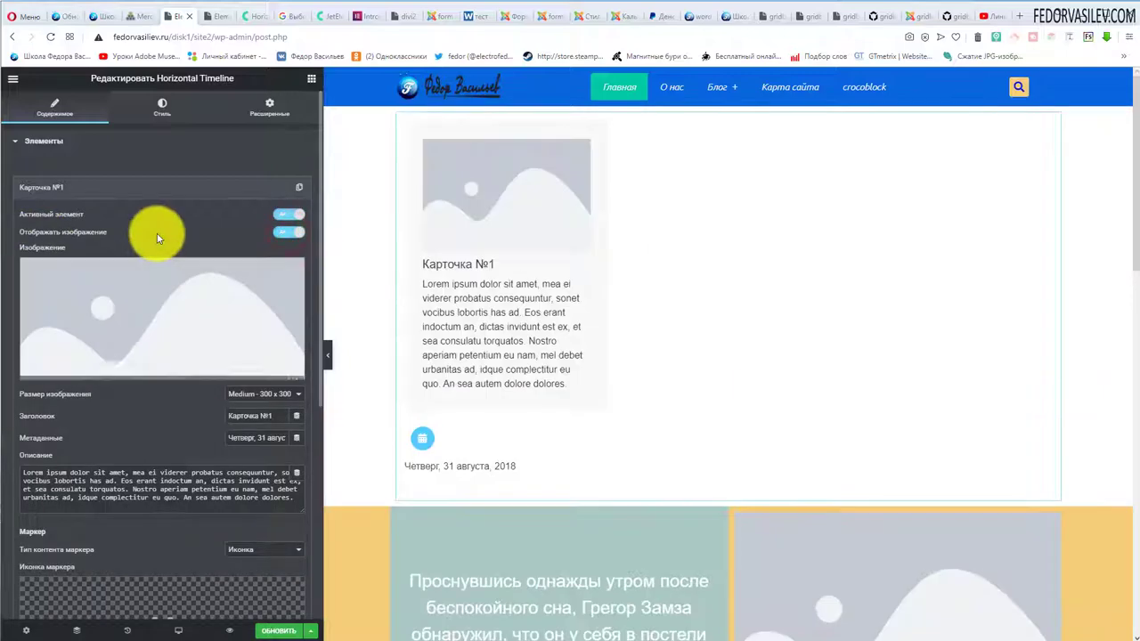
click(136, 319)
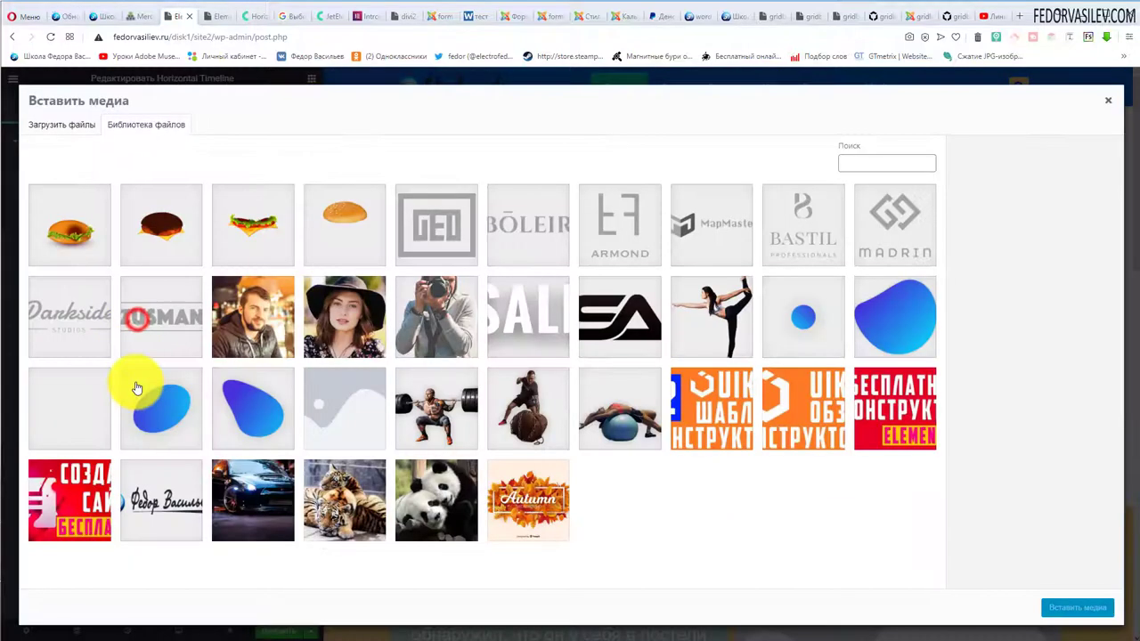
click(33, 127)
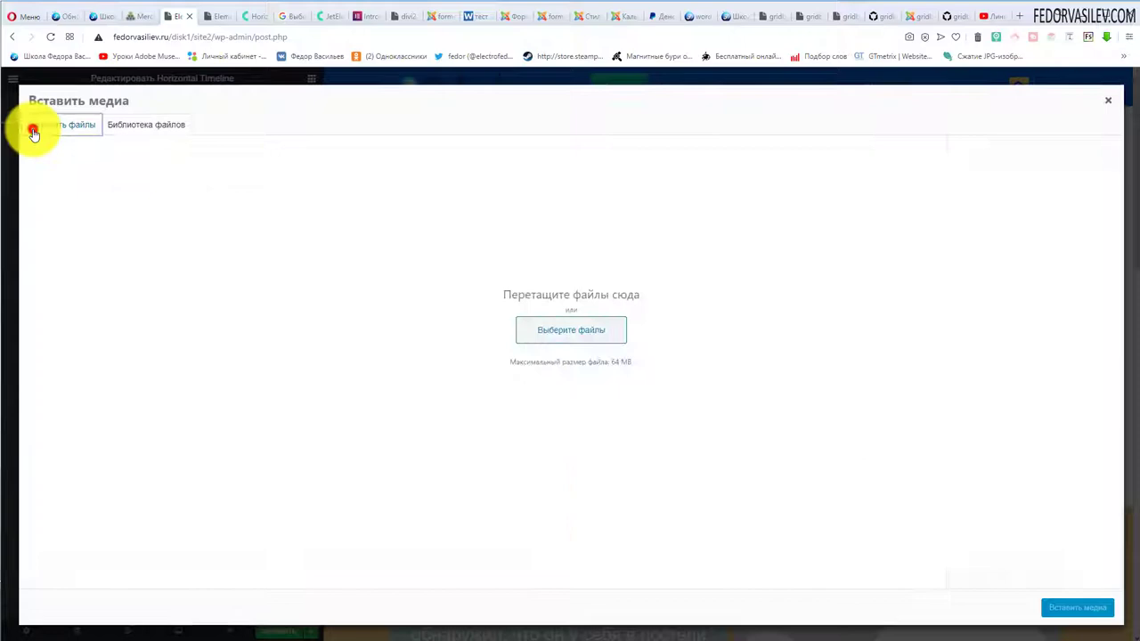
click(155, 130)
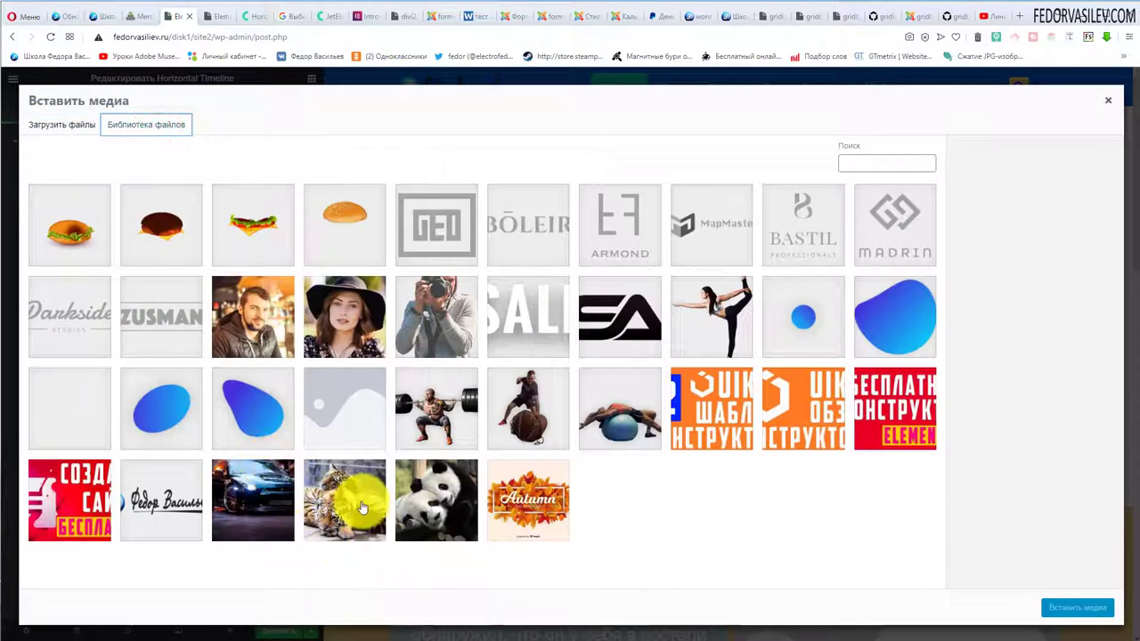
click(414, 501)
click(1075, 607)
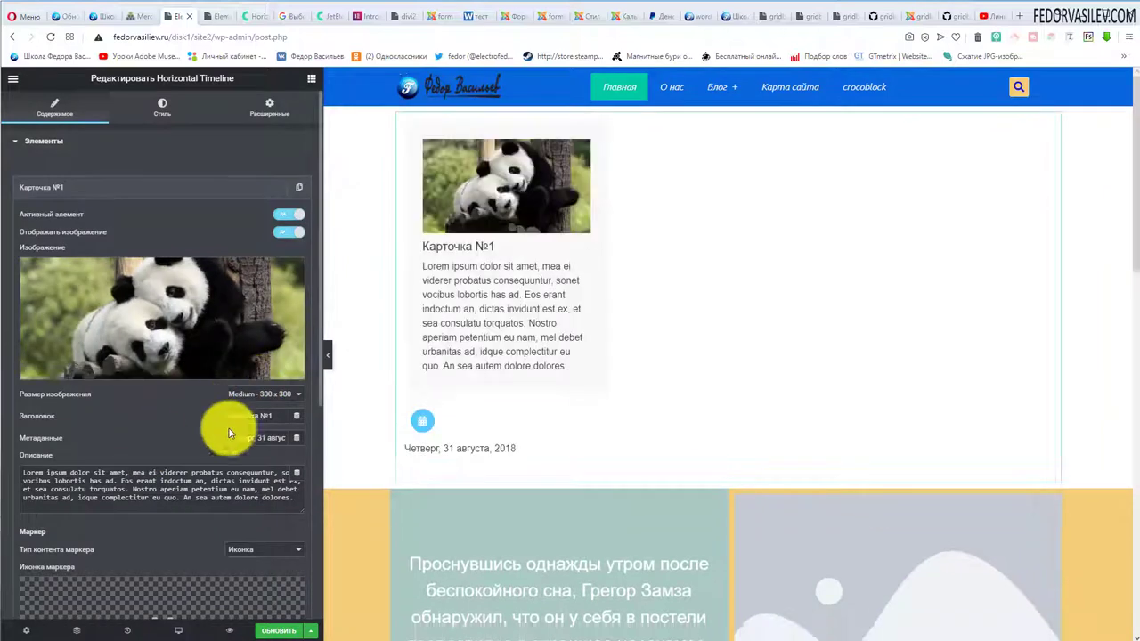
Try the Thumbnail - 150 x 150 size for the card's image and restore Medium - 300 x 300
click(240, 397)
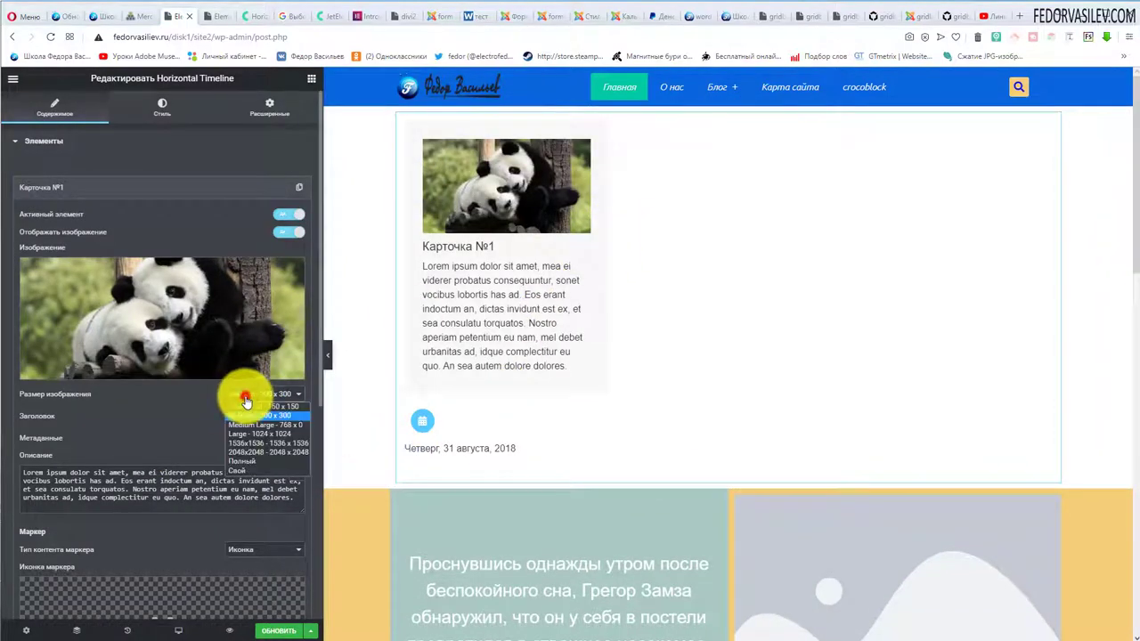
click(175, 404)
click(280, 395)
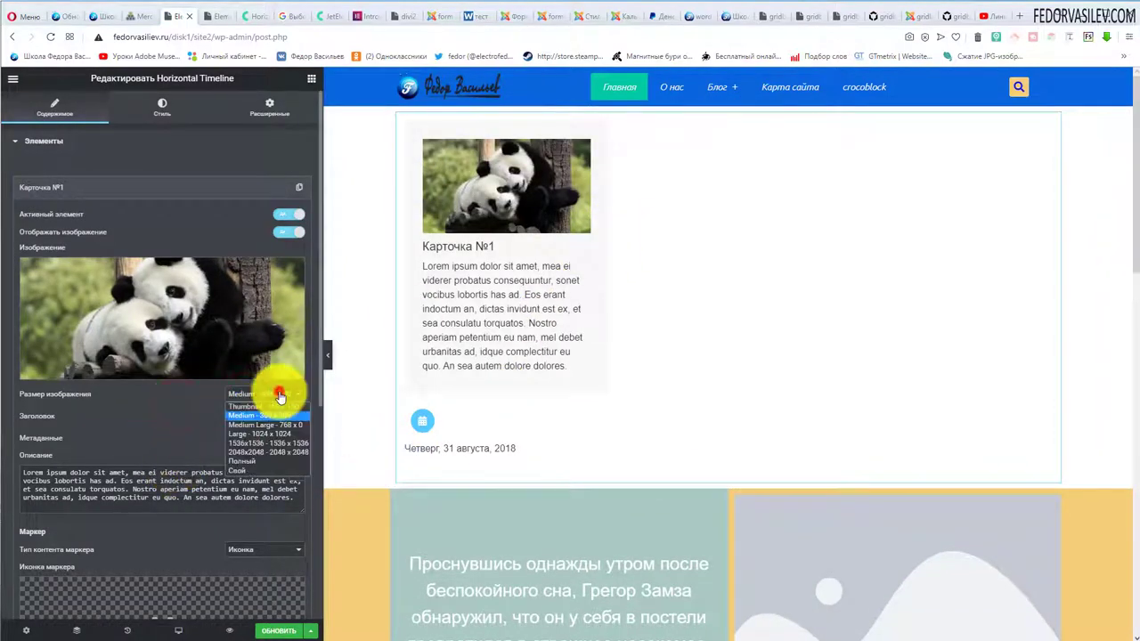
click(289, 407)
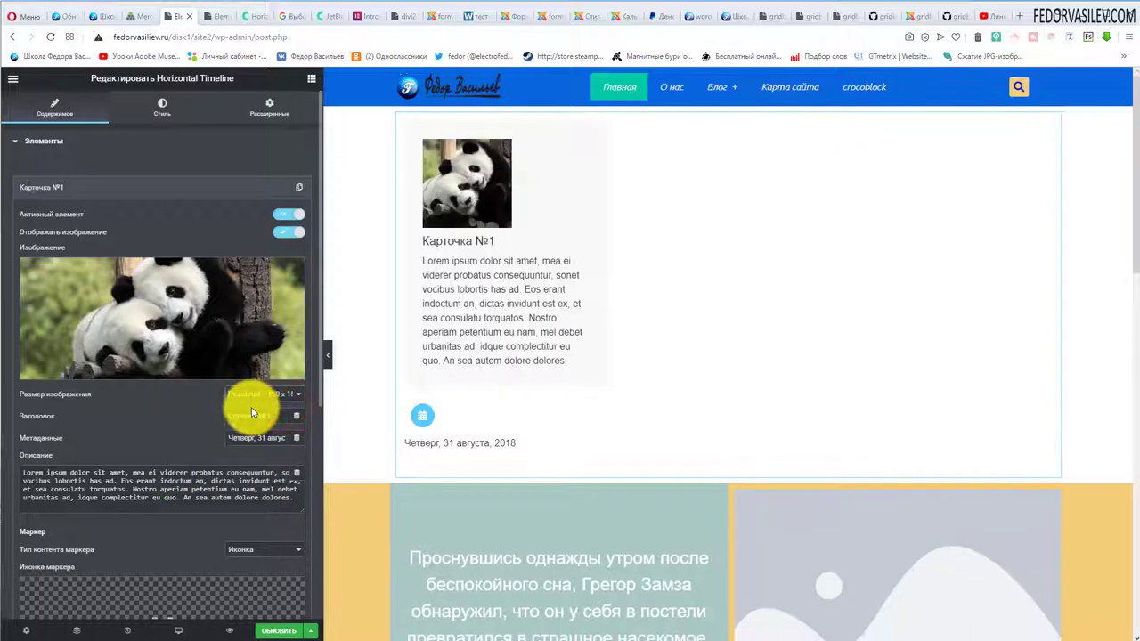
click(267, 397)
click(272, 420)
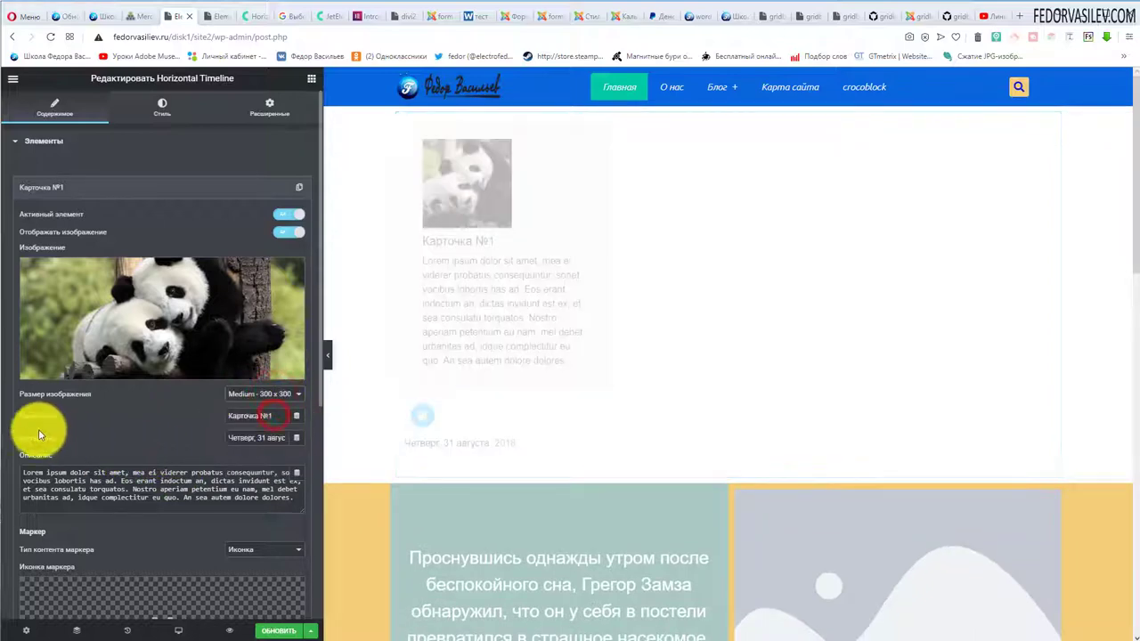
triple_click(276, 416)
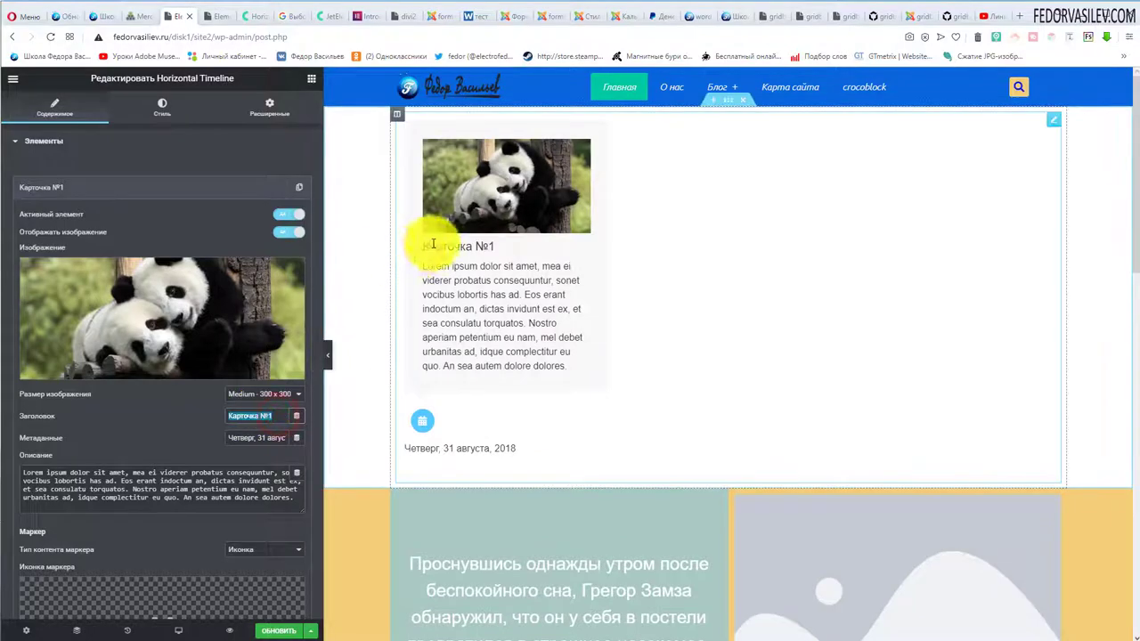
triple_click(233, 437)
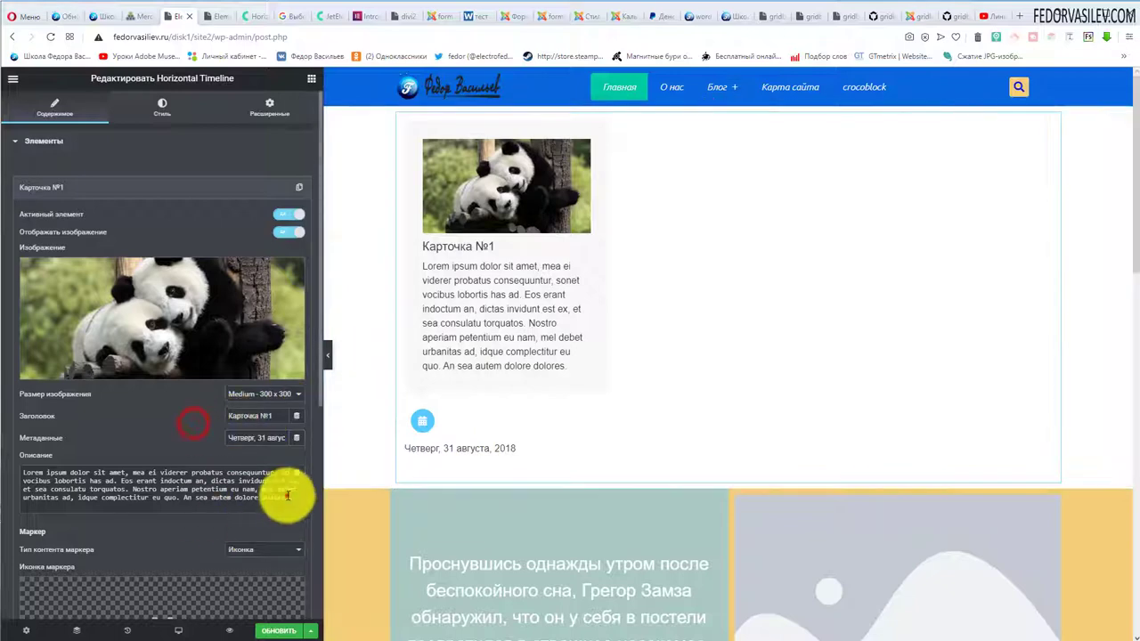
Replace the marker icon of Карточка №1 with the check-circle icon from the Font Awesome - Обычные set
drag(287, 496, 13, 450)
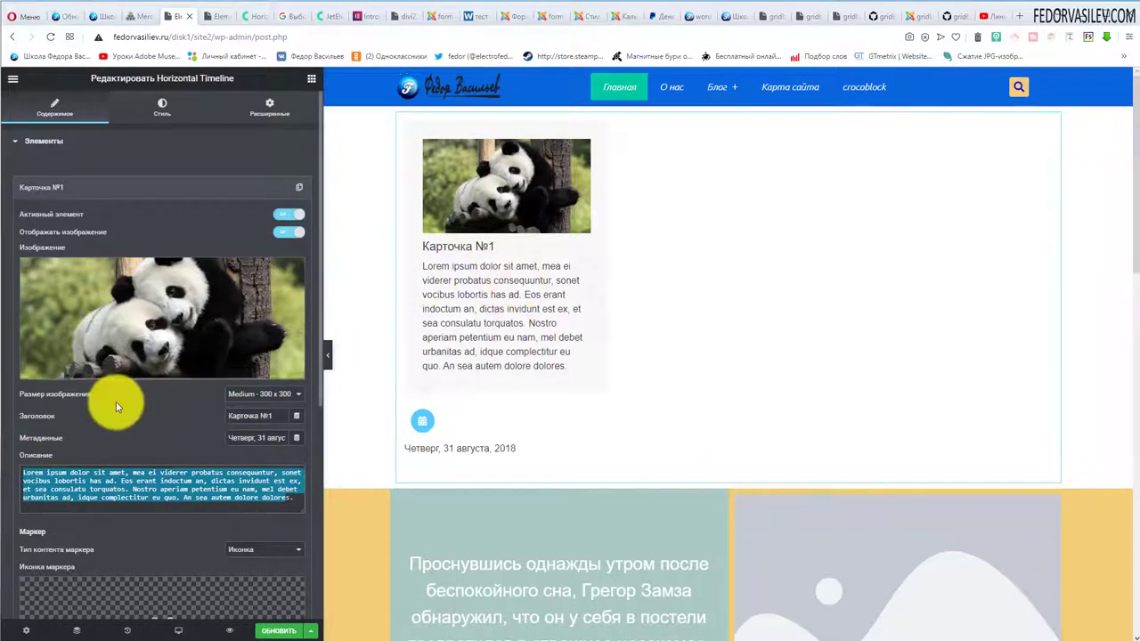
scroll(113, 399, down, 2)
scroll(125, 394, down, 1)
click(246, 372)
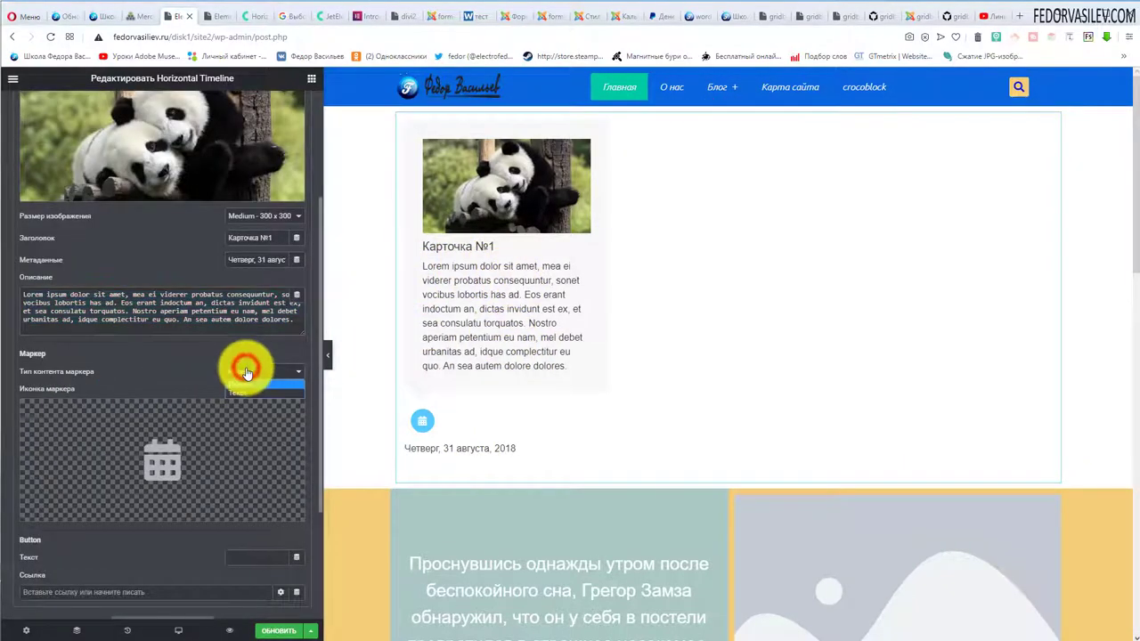
click(242, 372)
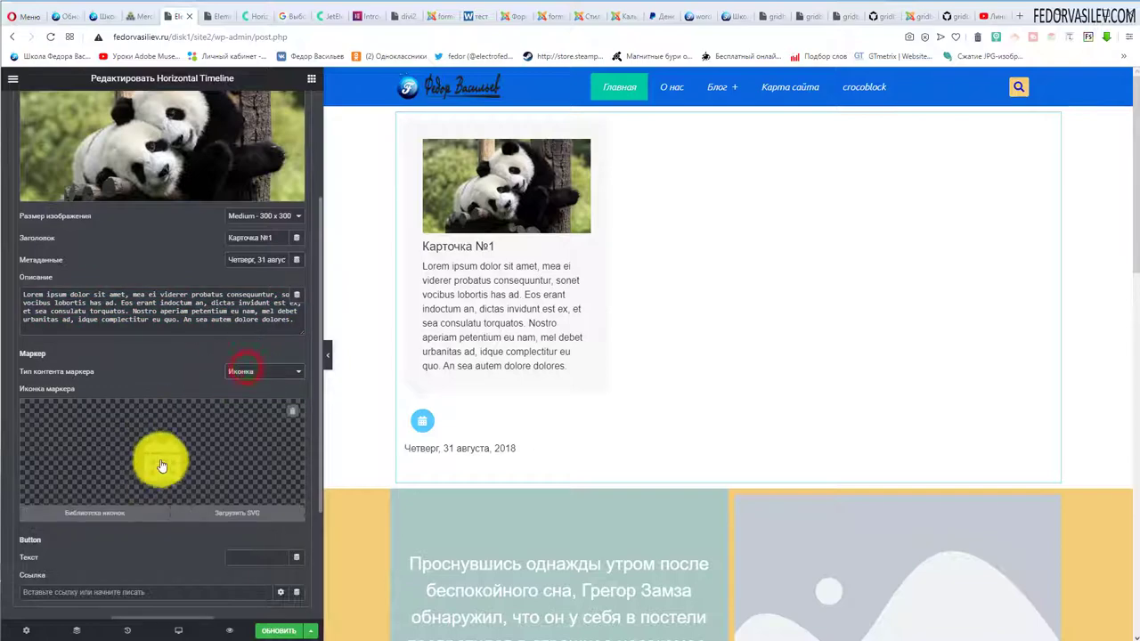
click(209, 519)
click(613, 400)
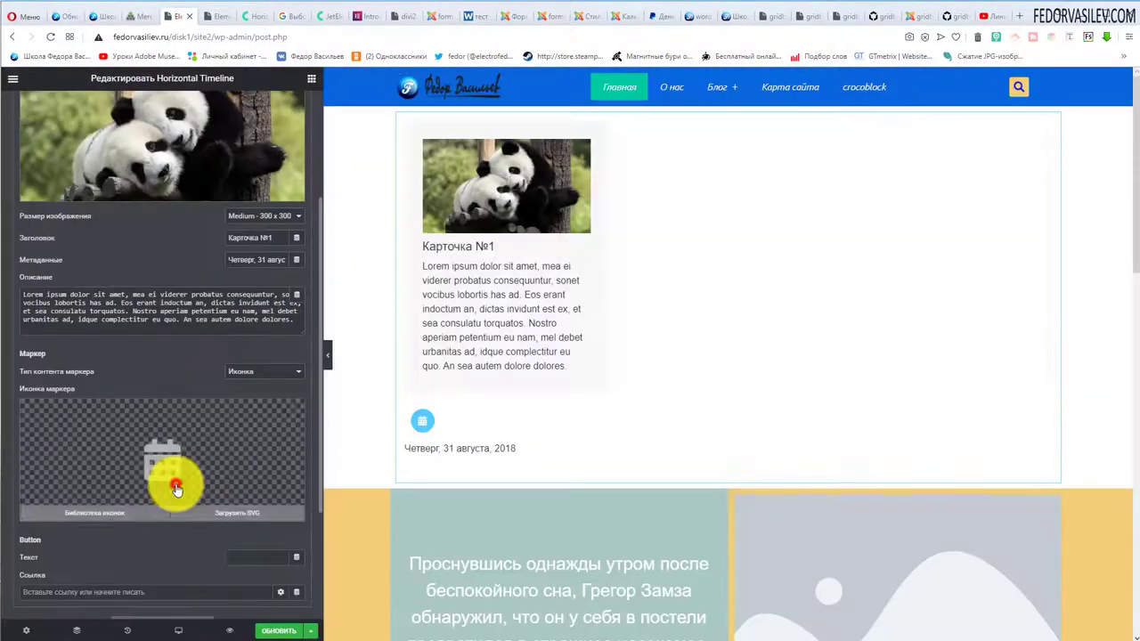
click(172, 484)
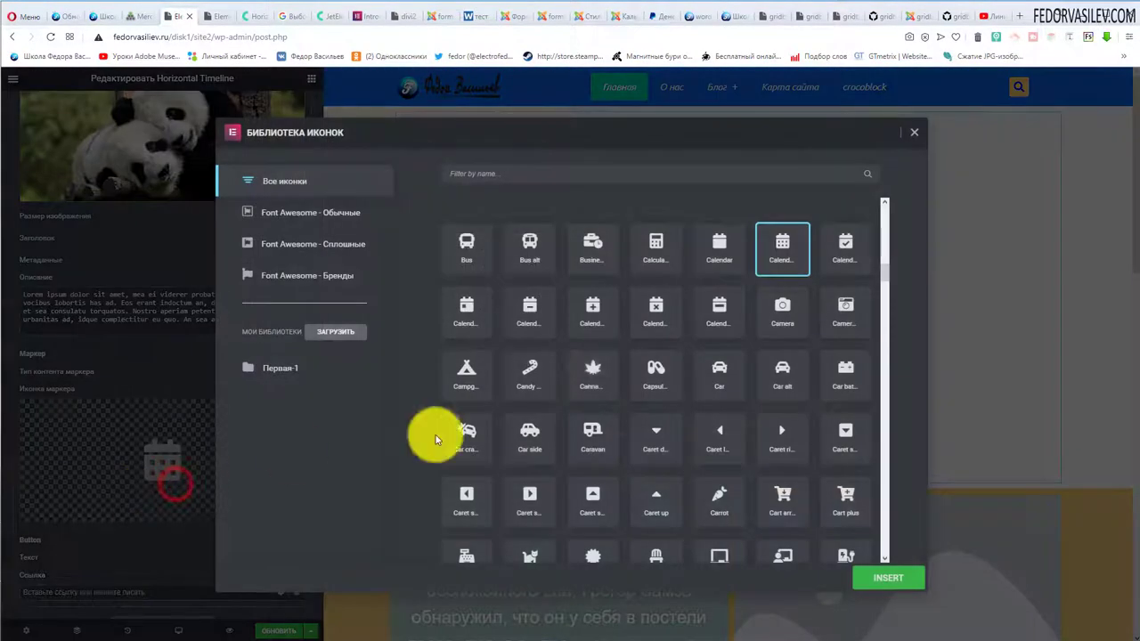
click(276, 213)
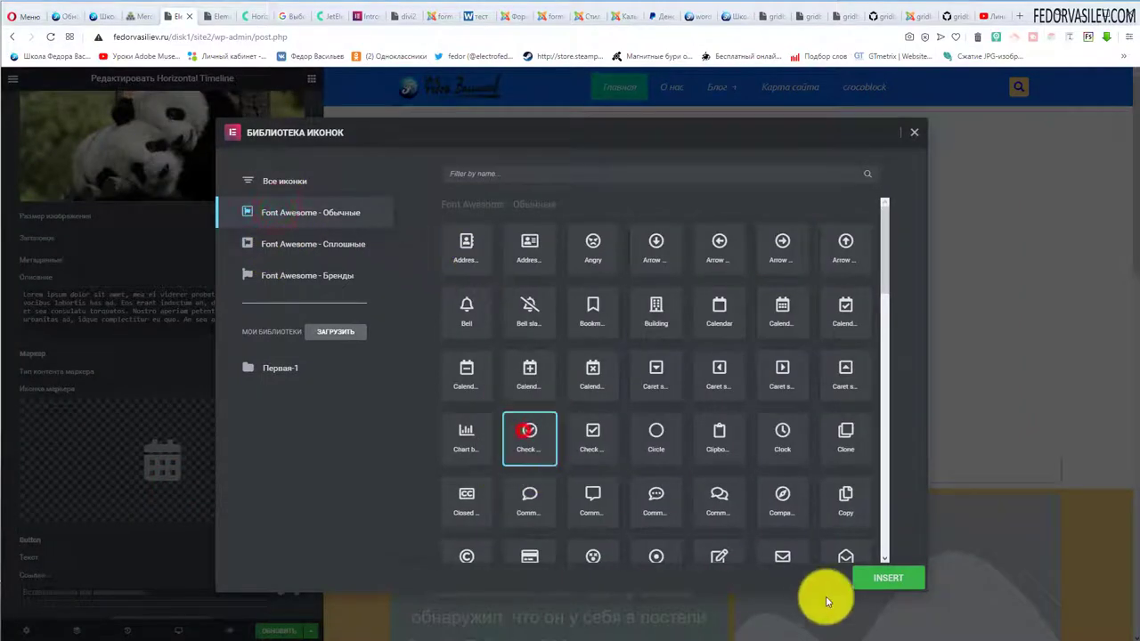
click(876, 580)
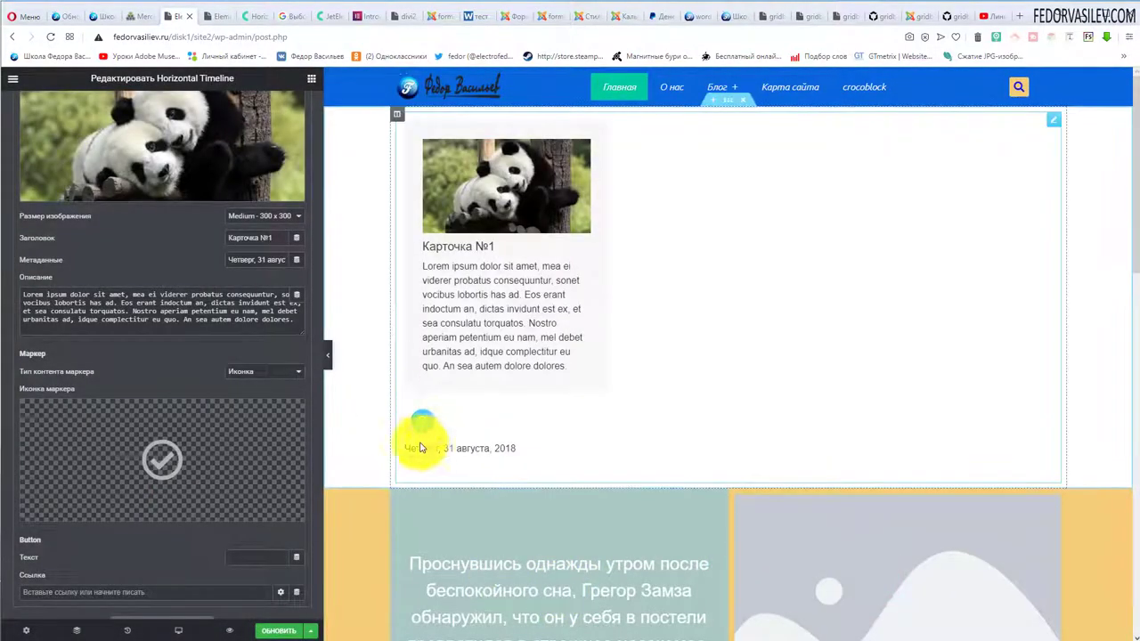
Try Текст as the marker content type for Карточка №1 and restore Иконка
click(270, 372)
click(262, 393)
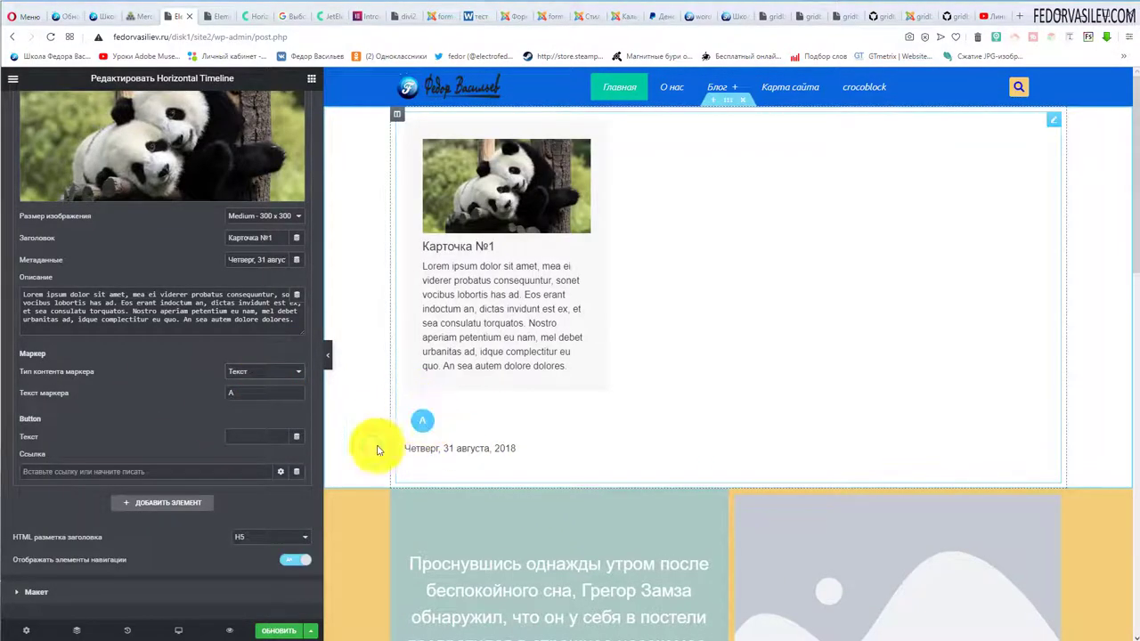
click(238, 393)
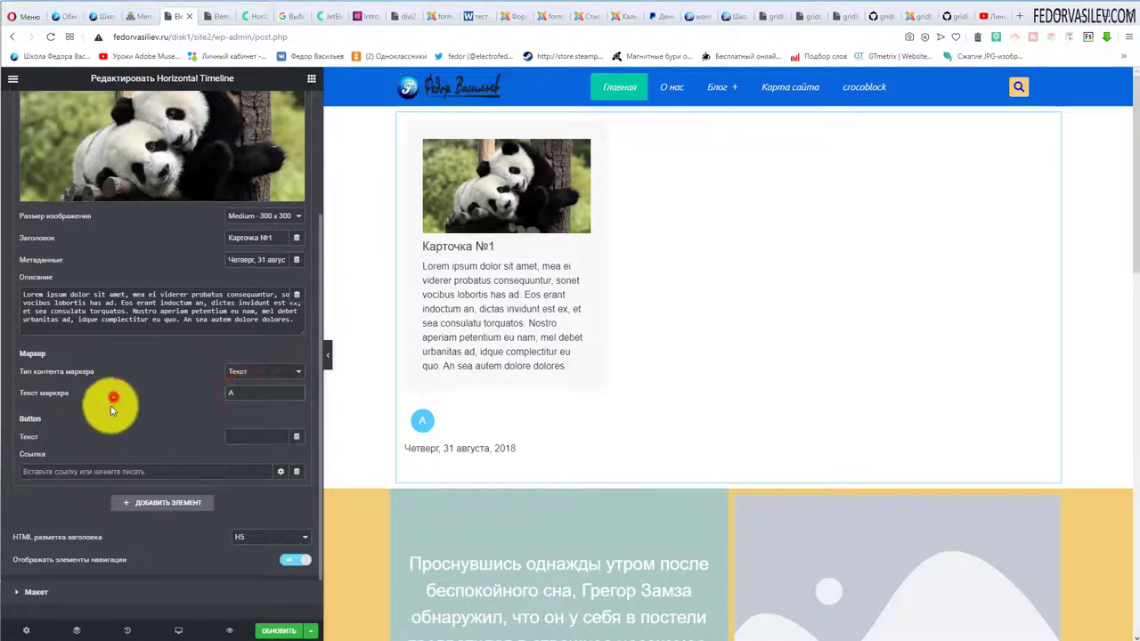
click(249, 380)
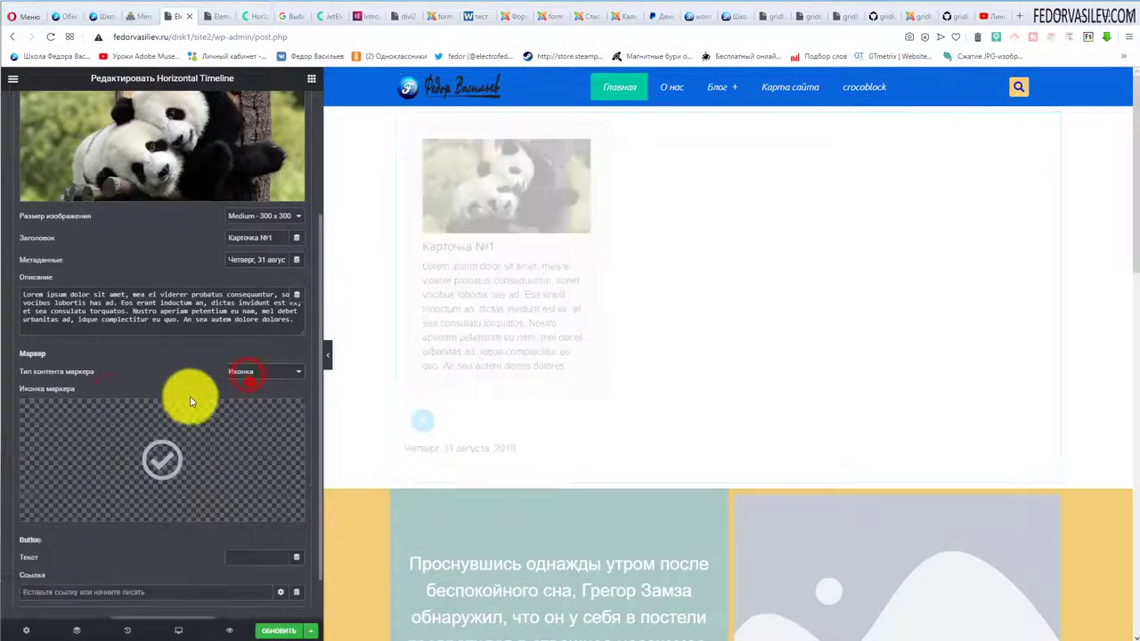
Set the card's button text to "демо" and paste the copied website URL as its link
scroll(177, 397, down, 2)
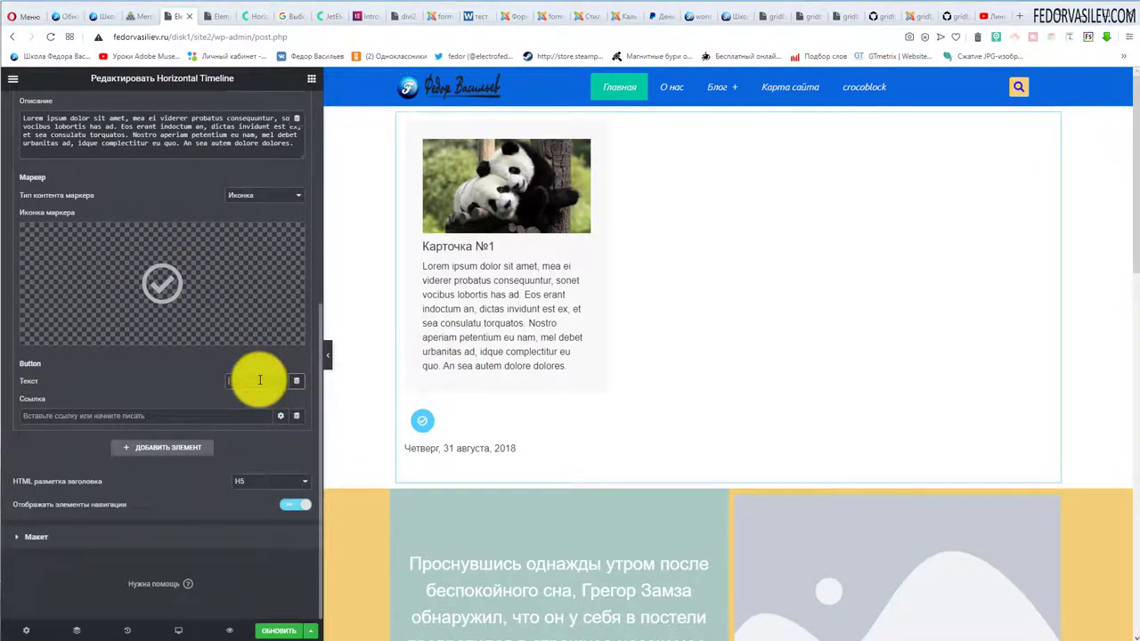
text(демо)
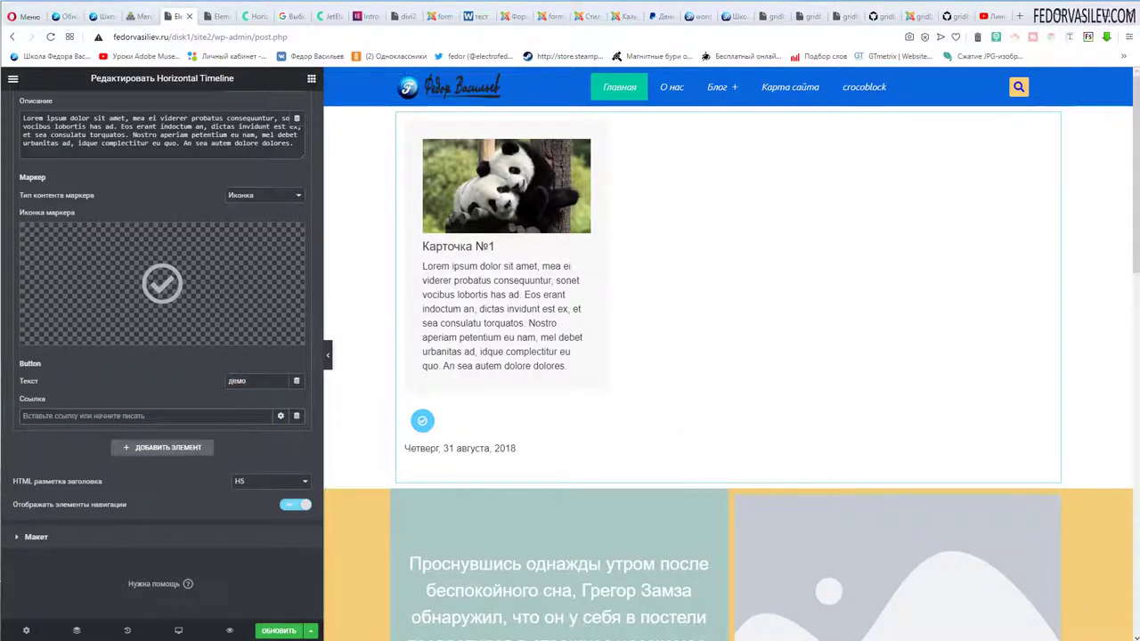
right_click(160, 419)
click(185, 497)
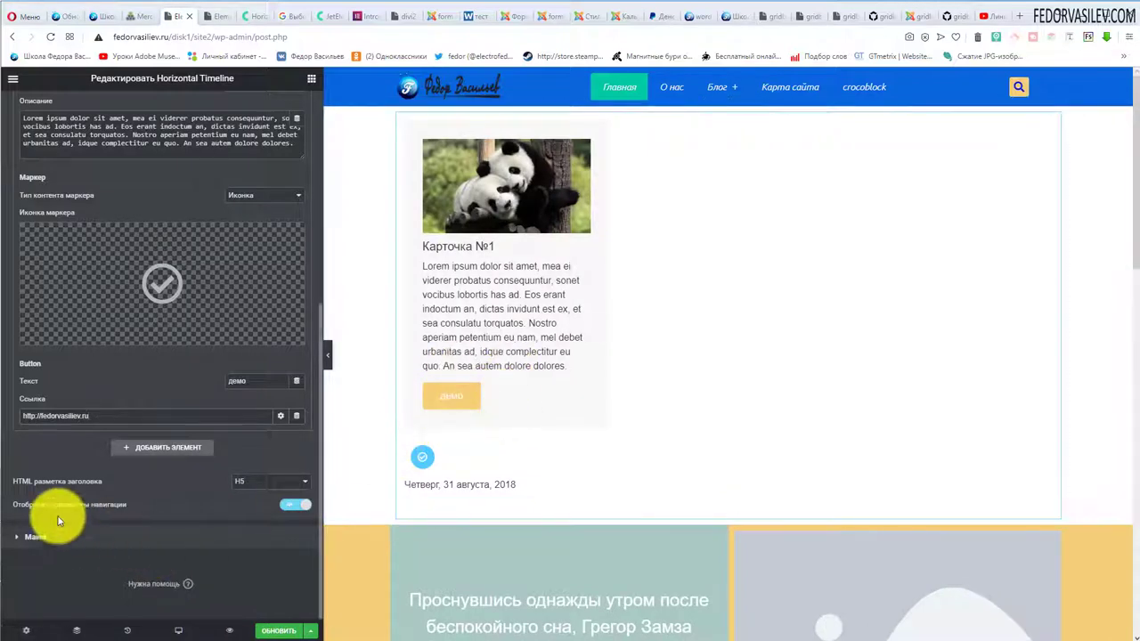
Try H1 and settle on H2 for the title's HTML markup, and switch the navigation elements off and on again
click(258, 481)
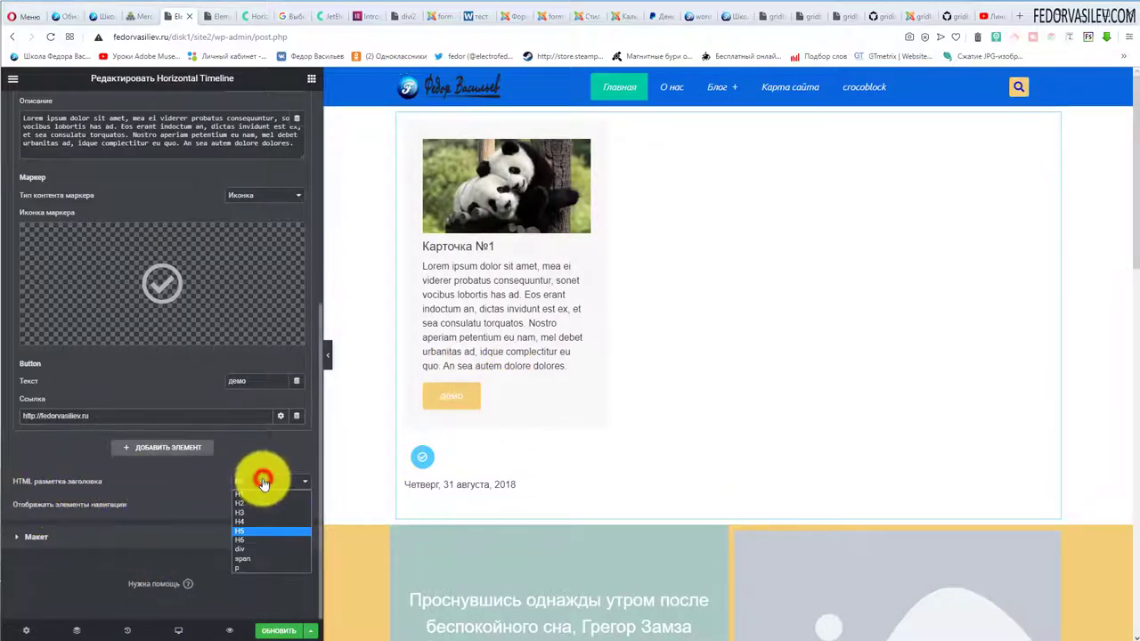
click(256, 495)
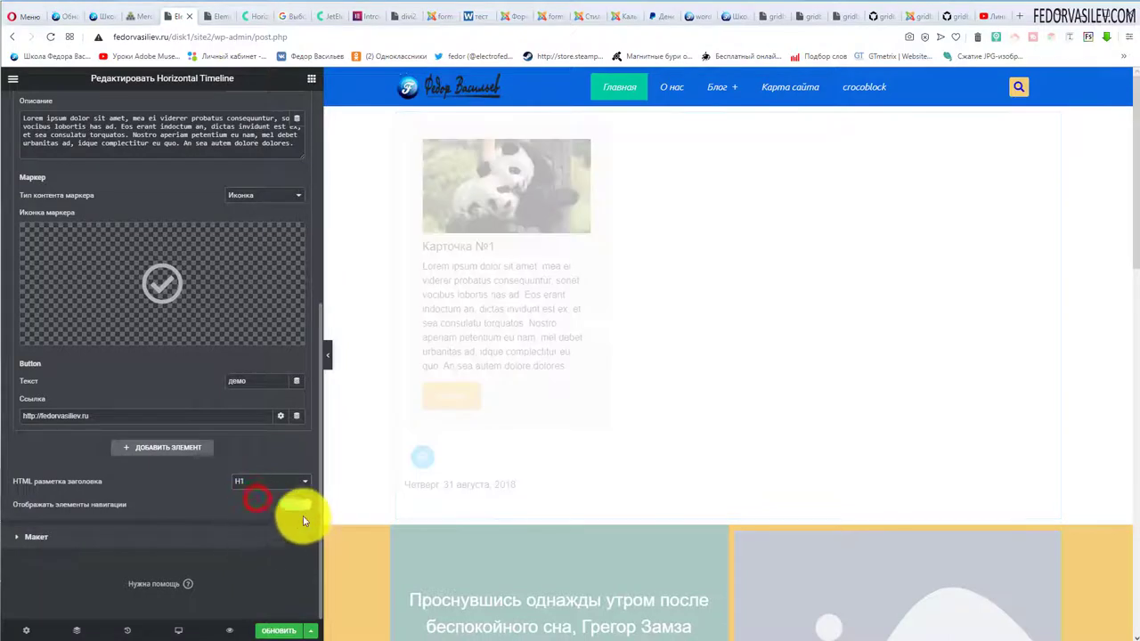
click(249, 481)
click(255, 504)
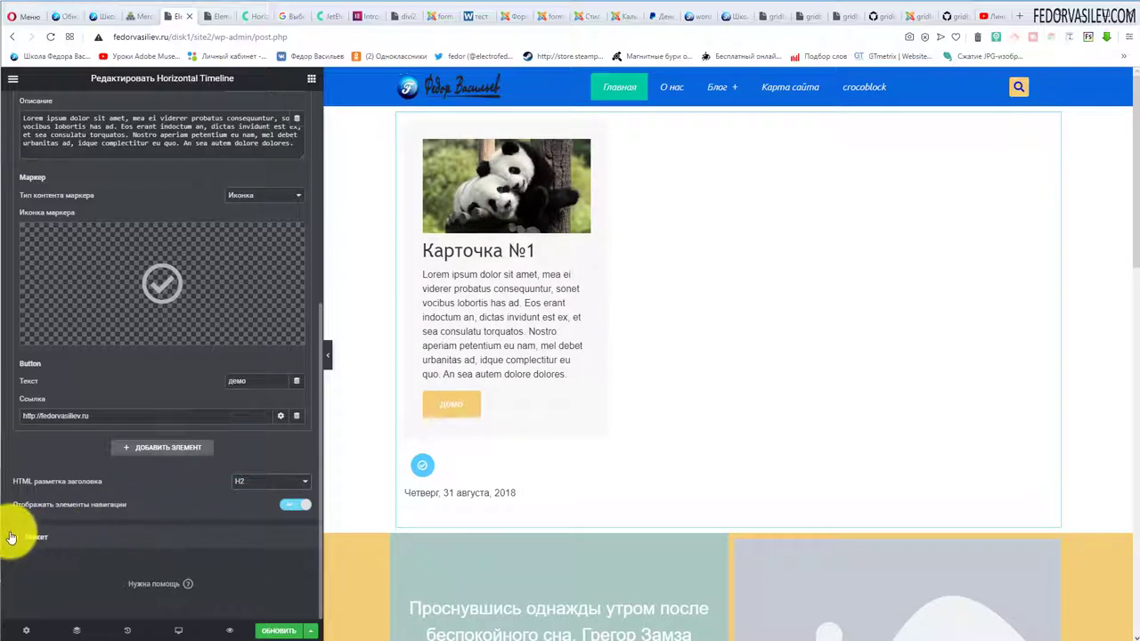
click(289, 508)
click(303, 505)
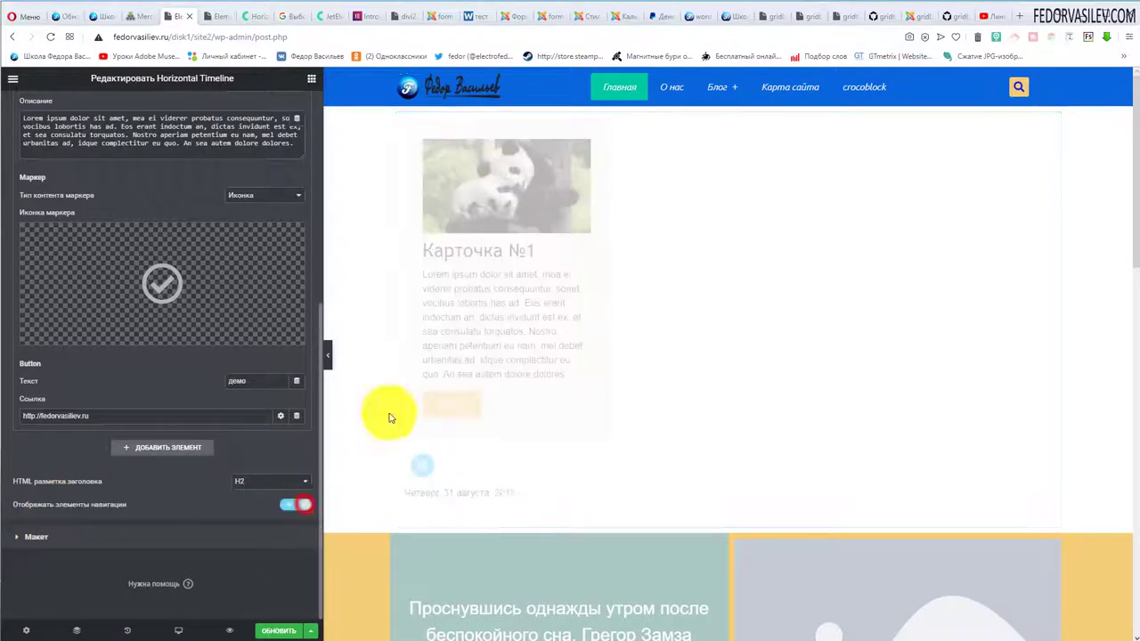
Collapse Карточка №1 and duplicate it four times so the timeline has five cards
click(56, 129)
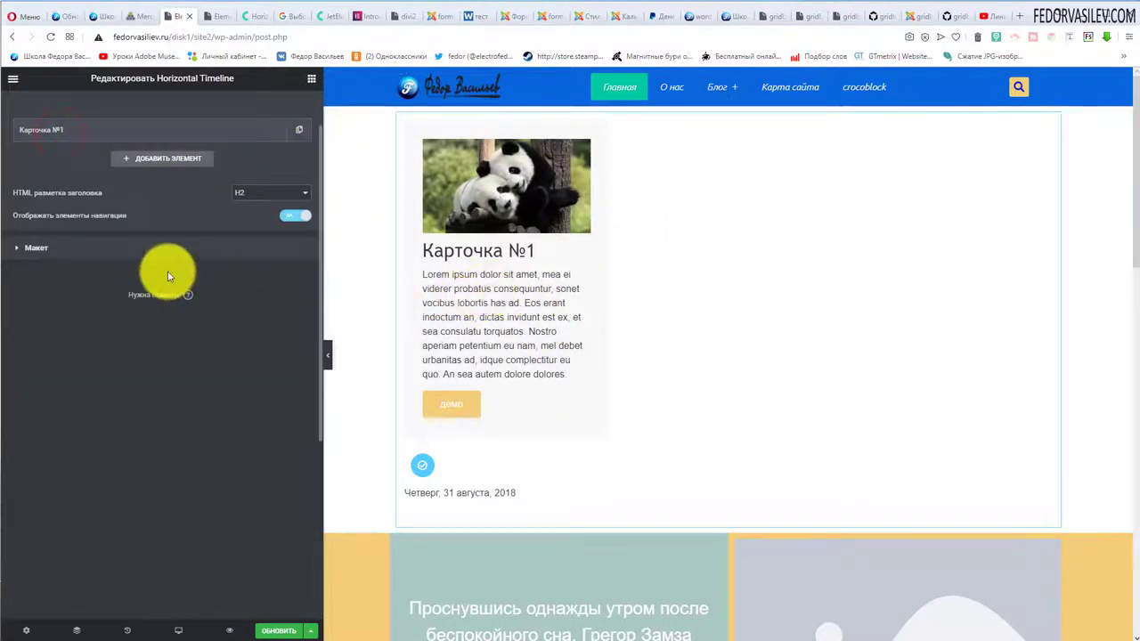
click(299, 134)
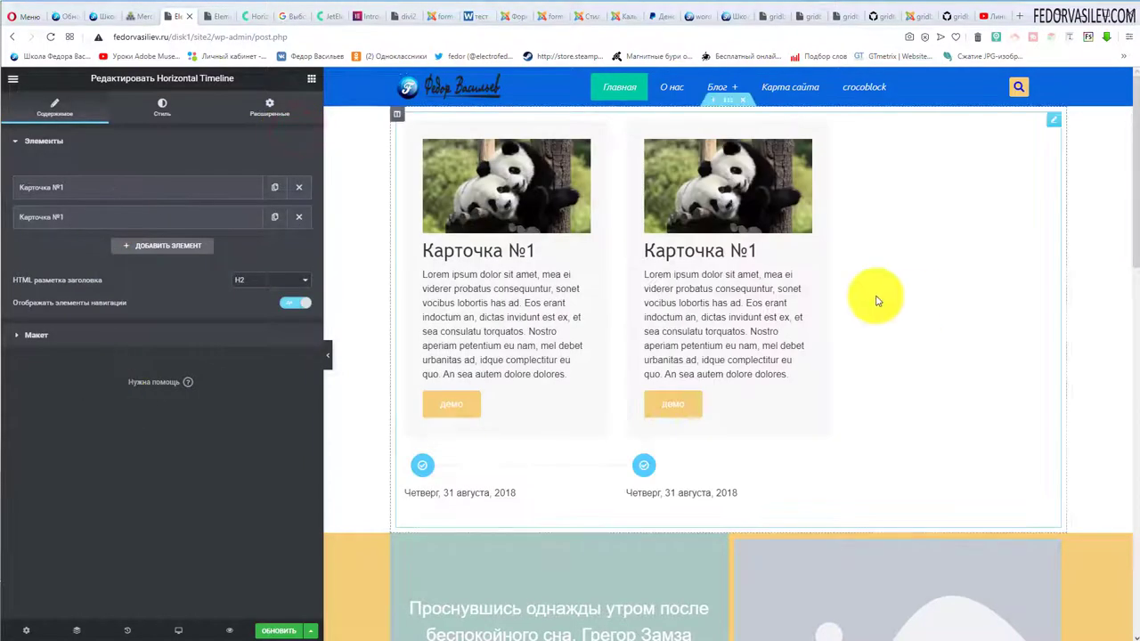
click(275, 217)
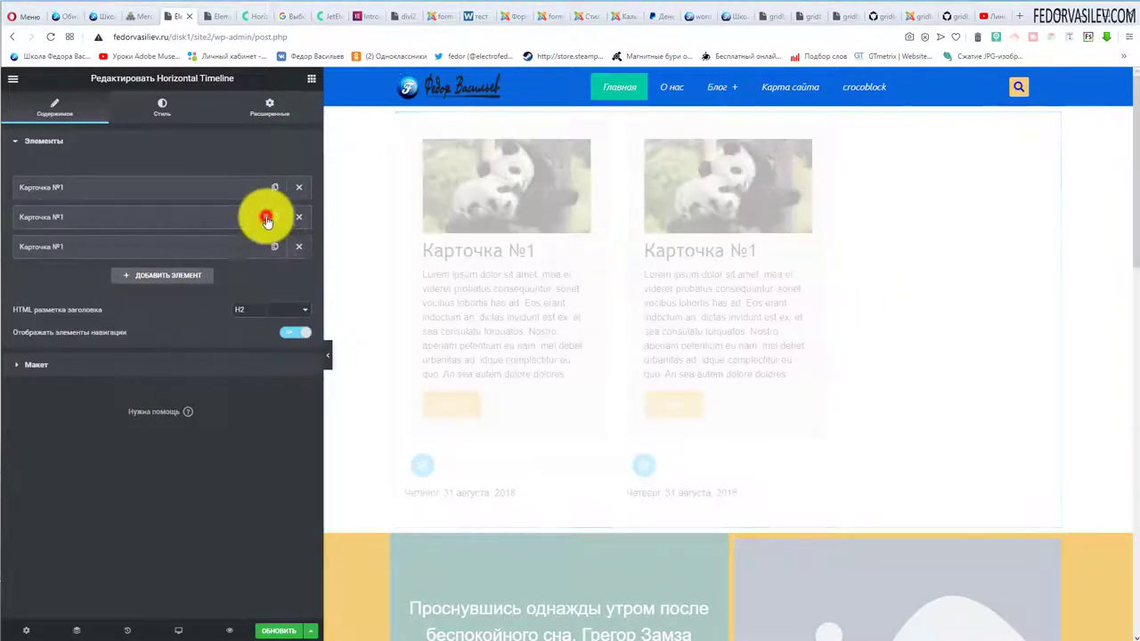
click(274, 246)
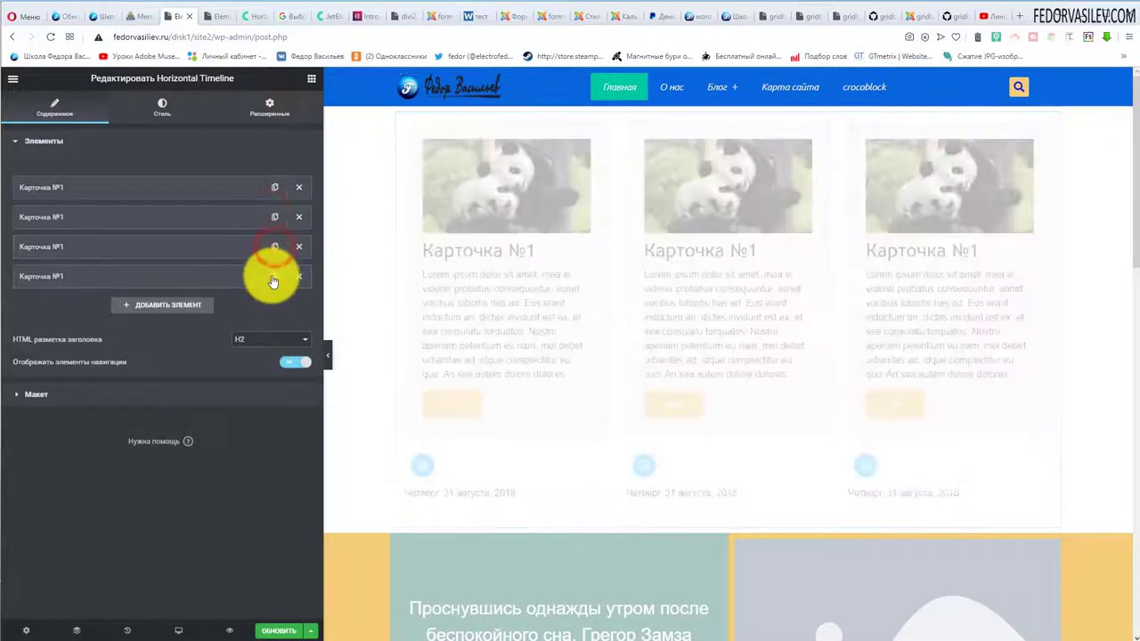
click(274, 275)
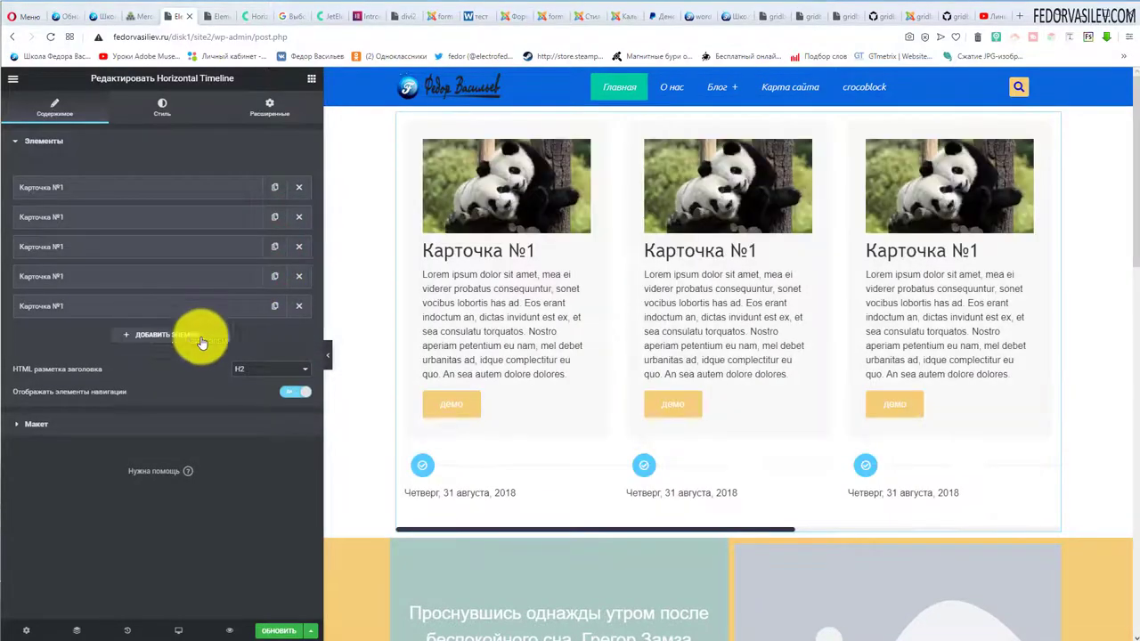
Open the Макет settings, try 2 columns for the timeline, and restore 3 columns
click(38, 434)
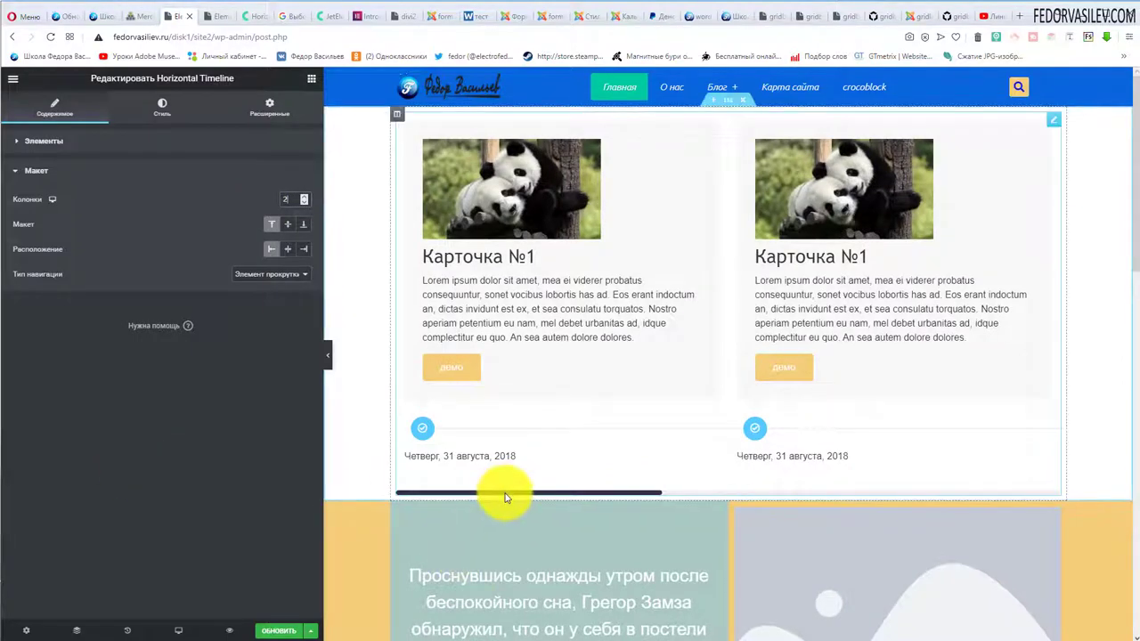
mouse_move(505, 497)
mouse_down()
mouse_move(618, 490)
mouse_move(504, 491)
mouse_up()
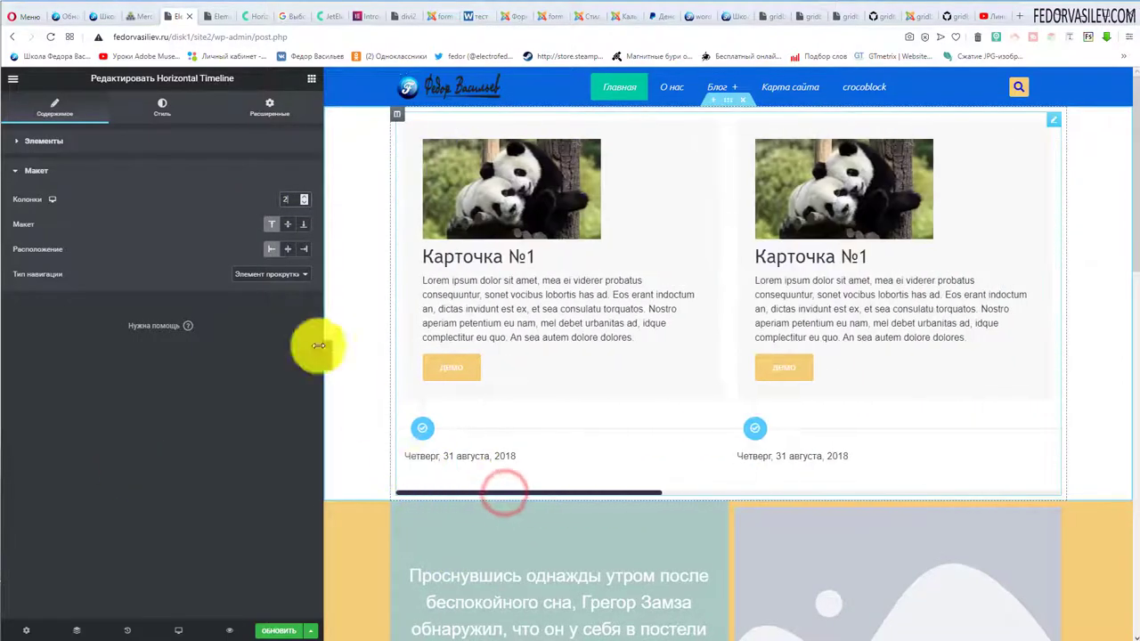
click(304, 196)
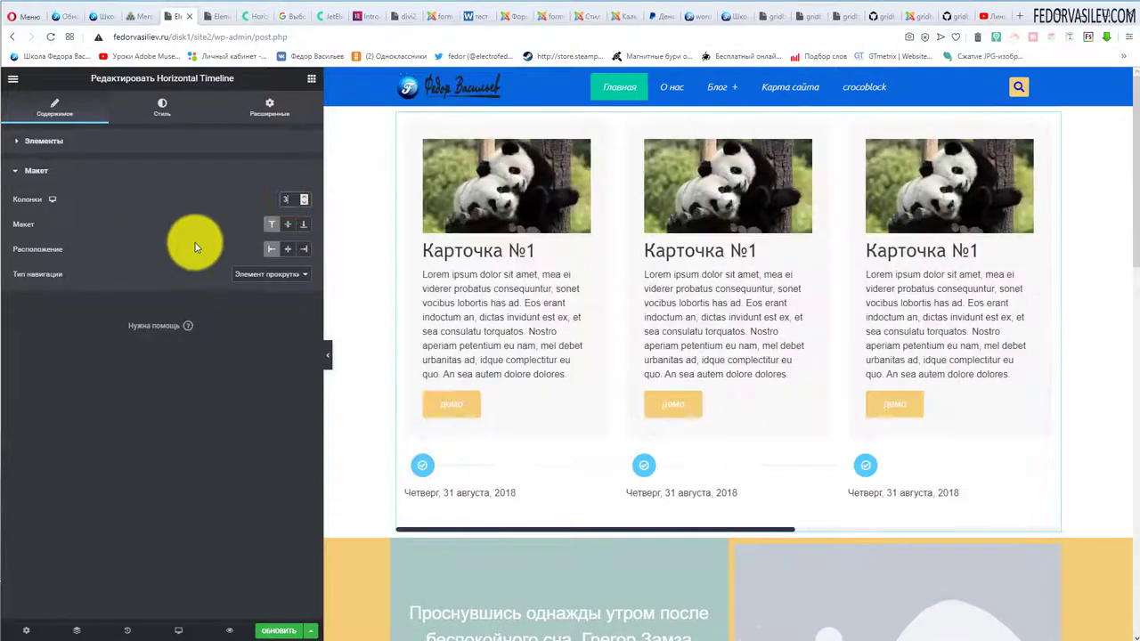
Try the middle and bottom Макет options for the timeline cards and restore the top option
click(287, 226)
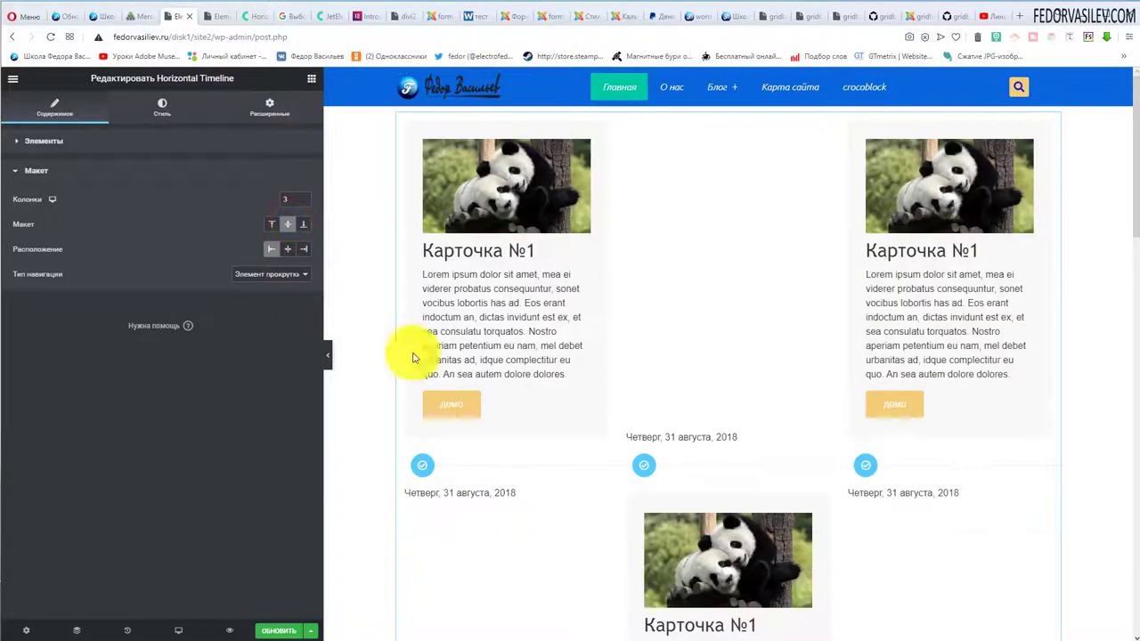
scroll(548, 374, down, 2)
scroll(548, 374, down, 2)
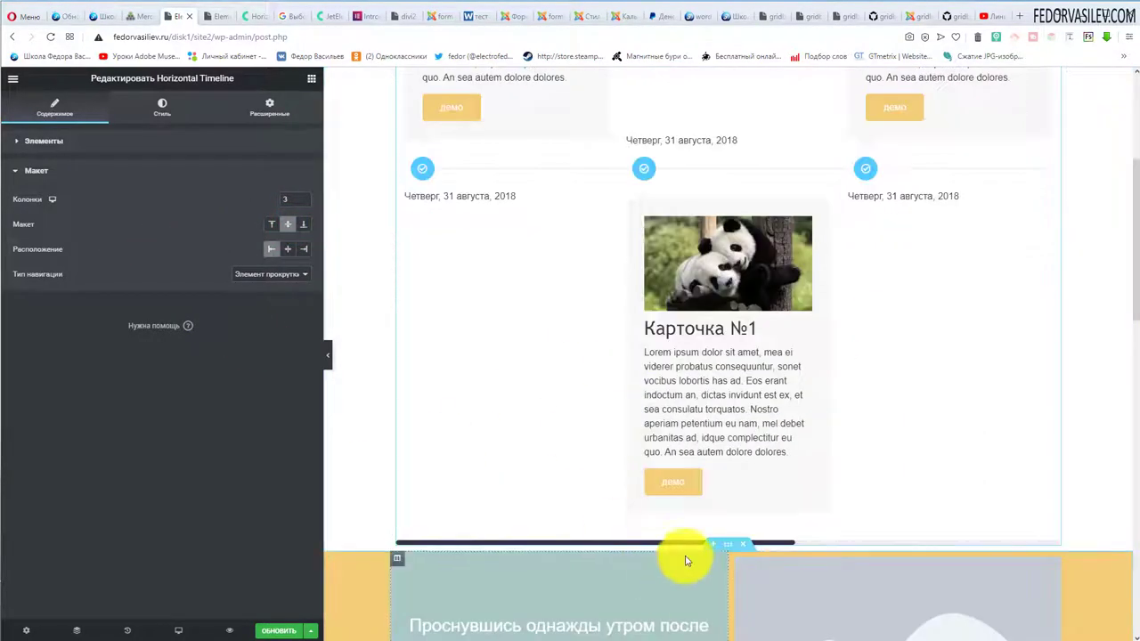
drag(679, 544, 845, 555)
scroll(597, 475, up, 3)
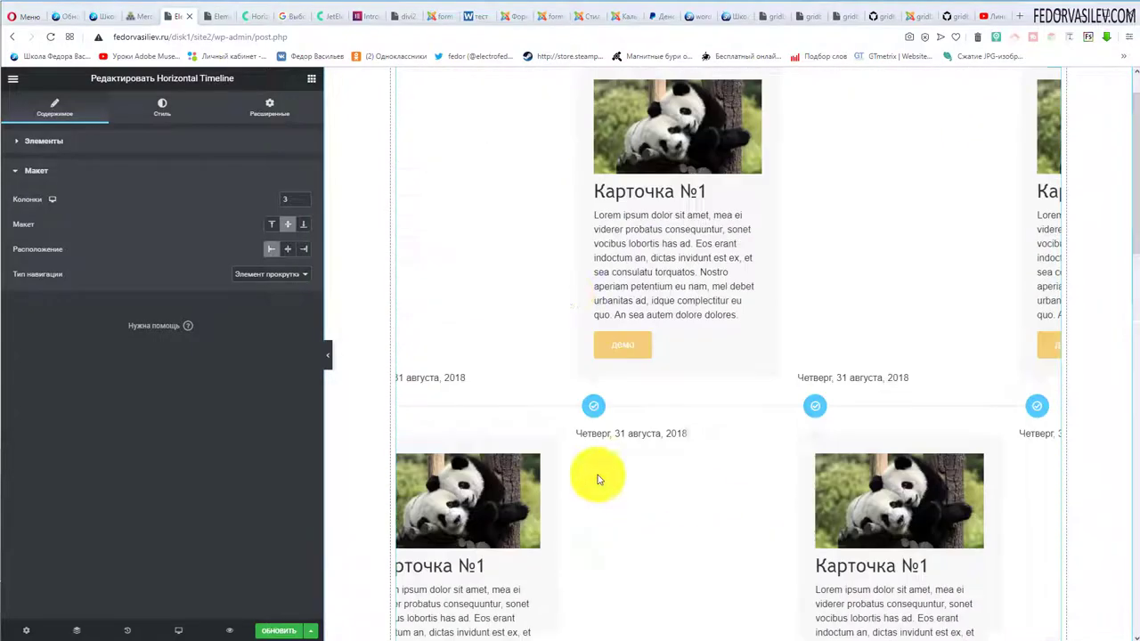
click(303, 224)
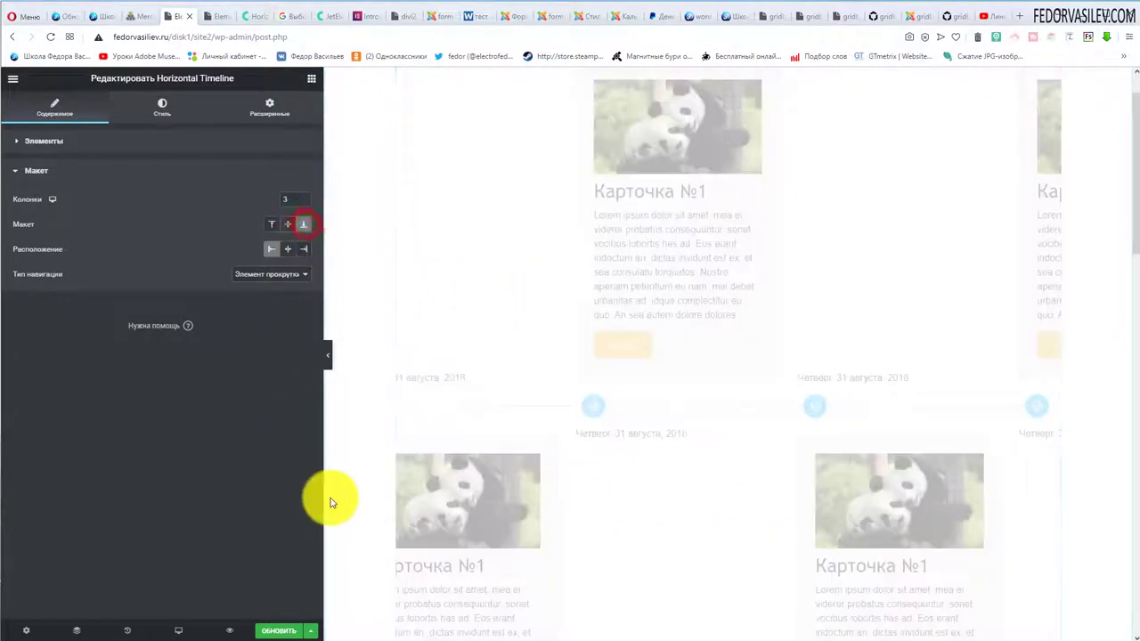
scroll(452, 415, up, 1)
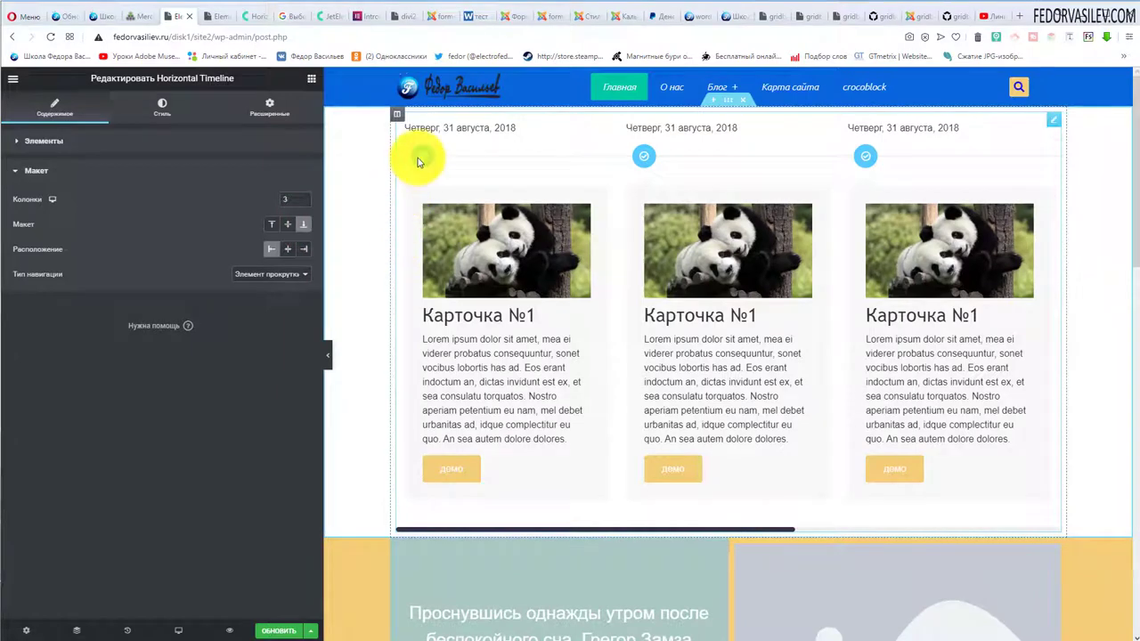
click(270, 223)
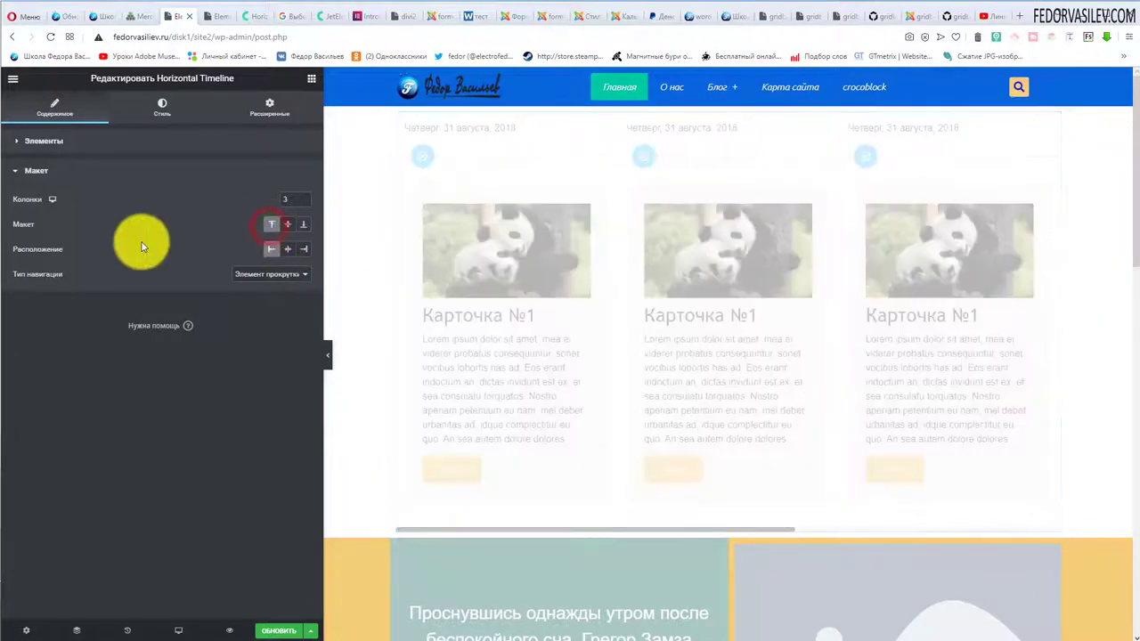
Try centre and right Расположение before restoring left alignment, and keep Элемент прокрутки as the navigation type
click(287, 249)
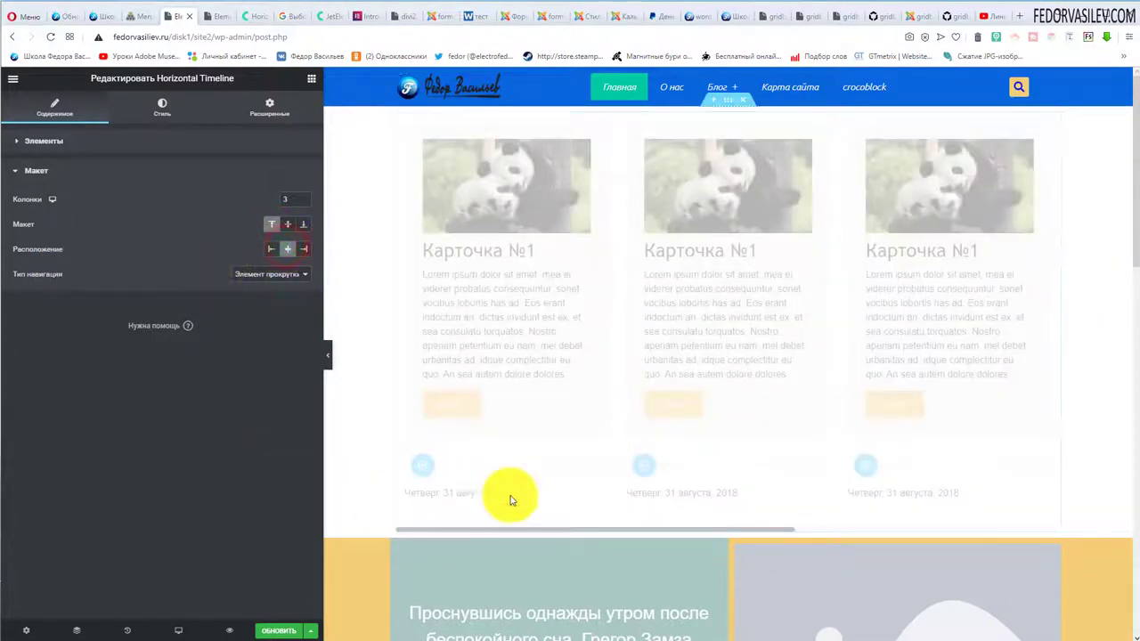
click(303, 249)
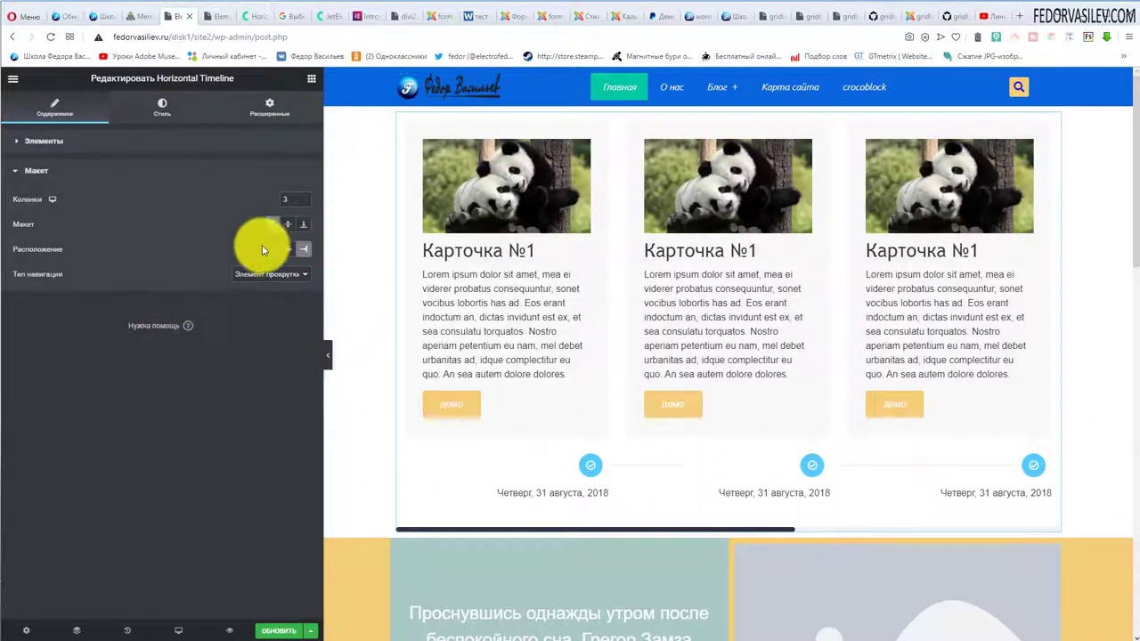
click(272, 249)
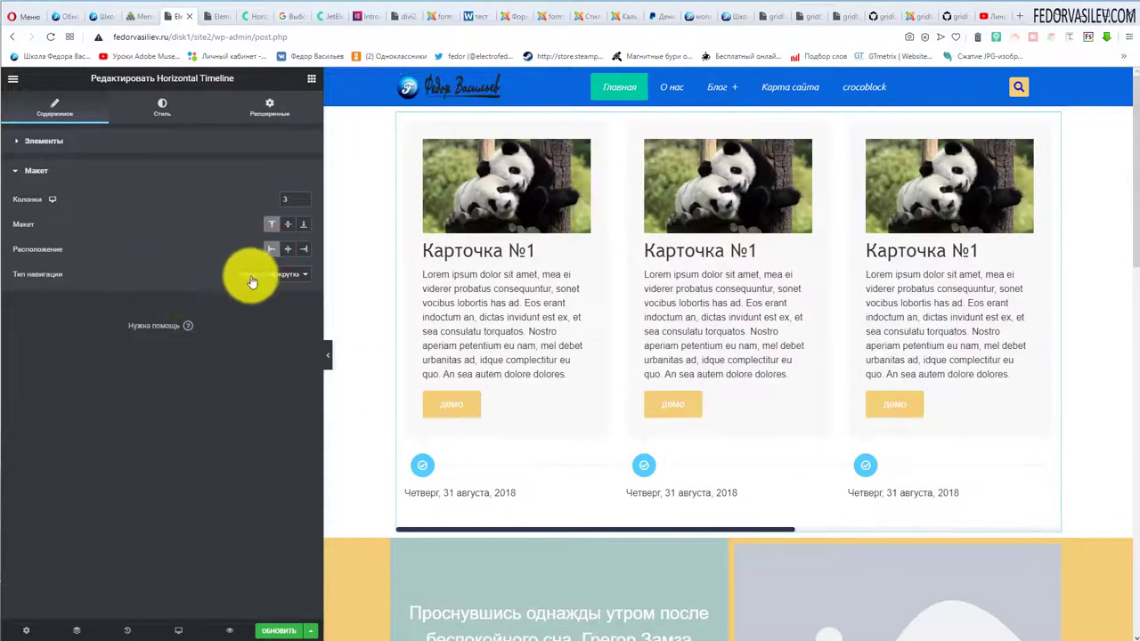
click(258, 275)
click(261, 286)
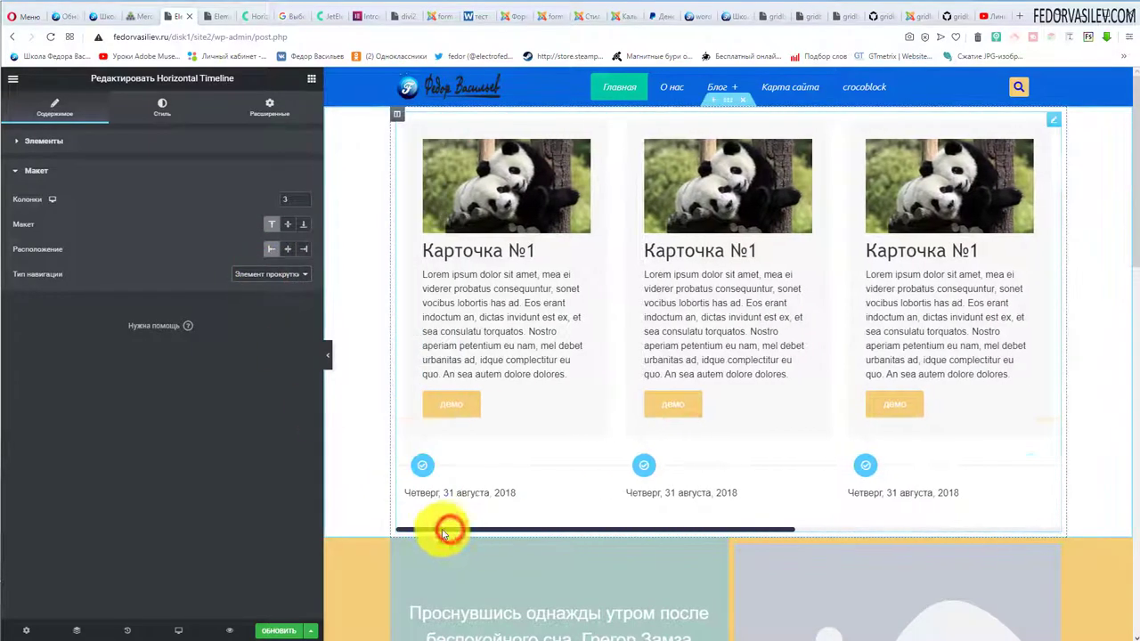
Change the timeline's navigation type to the navigation elements option and set the navigation arrow type to Angle Double
click(265, 275)
click(271, 296)
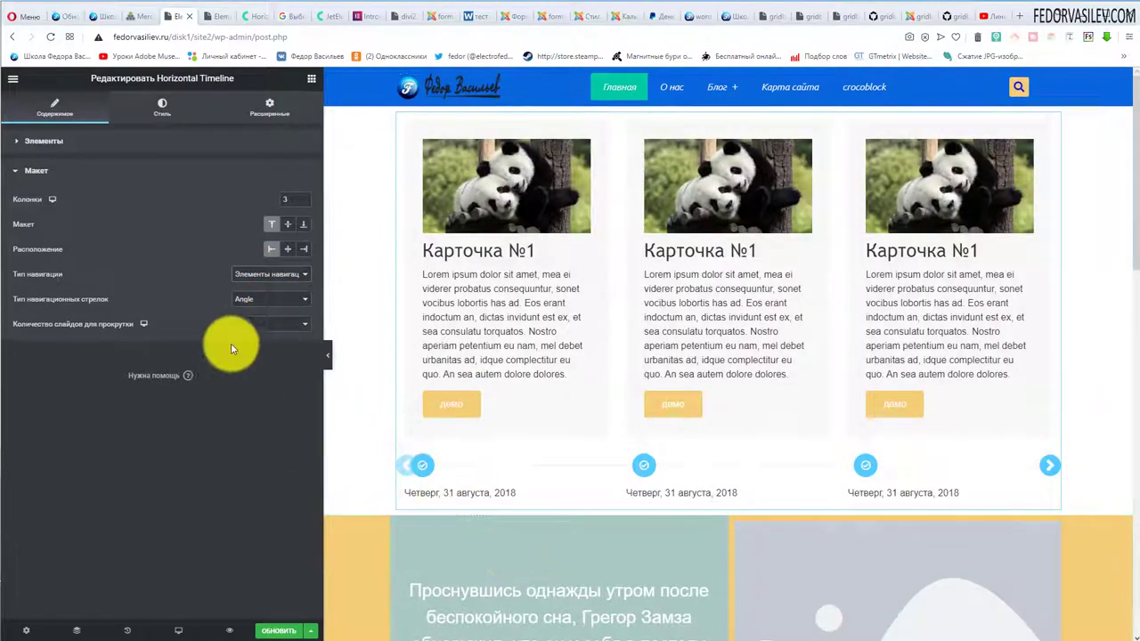
click(258, 298)
click(254, 327)
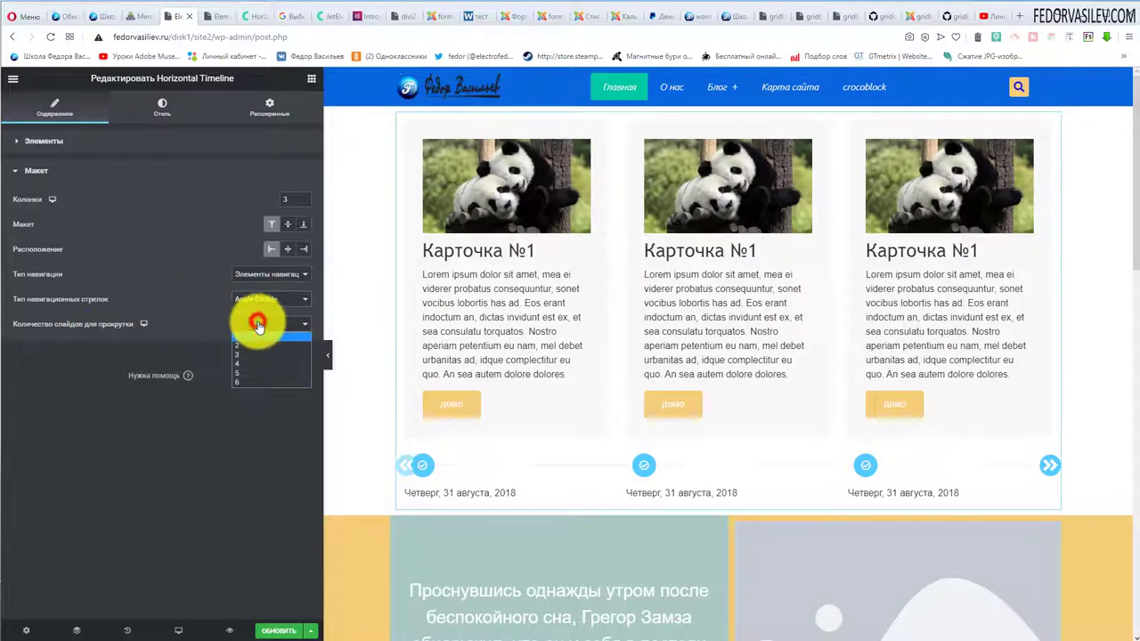
Try 3 slides per scroll for the timeline, and set Количество слайдов для прокрутки to 1
click(257, 353)
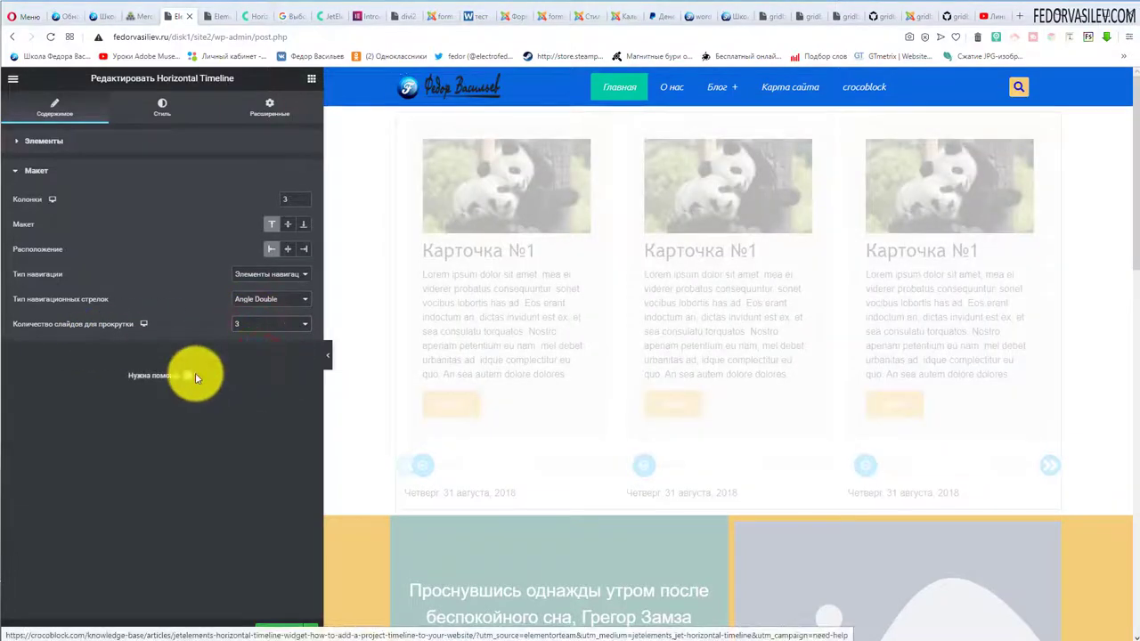
click(258, 323)
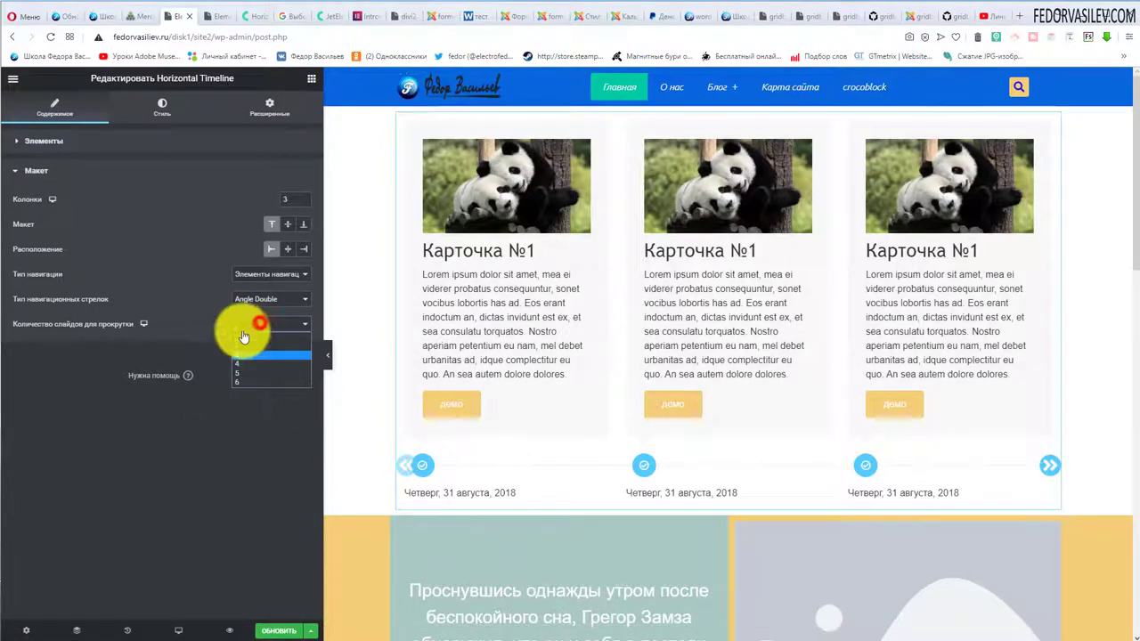
click(239, 337)
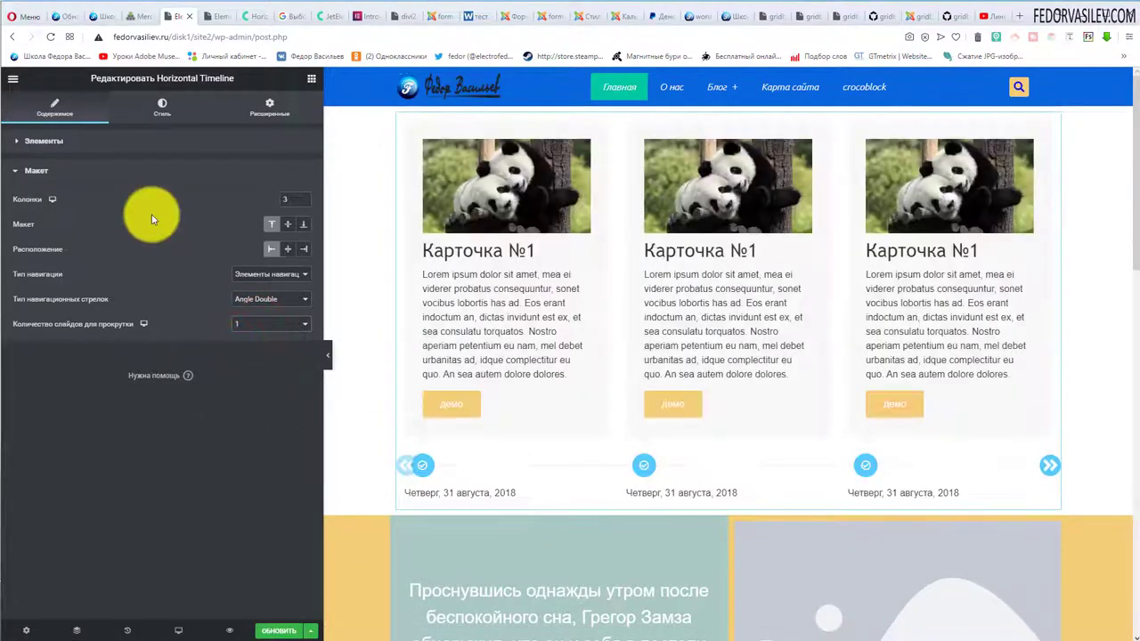
In the timeline's general style settings, set the spacing between elements to 14
click(157, 112)
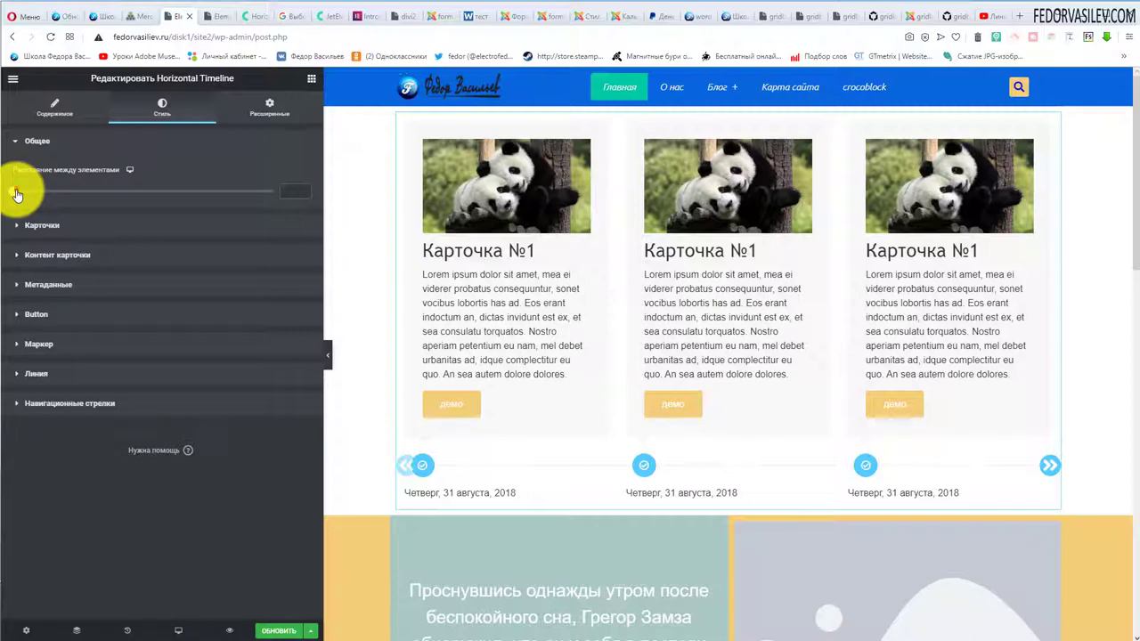
drag(16, 194, 49, 191)
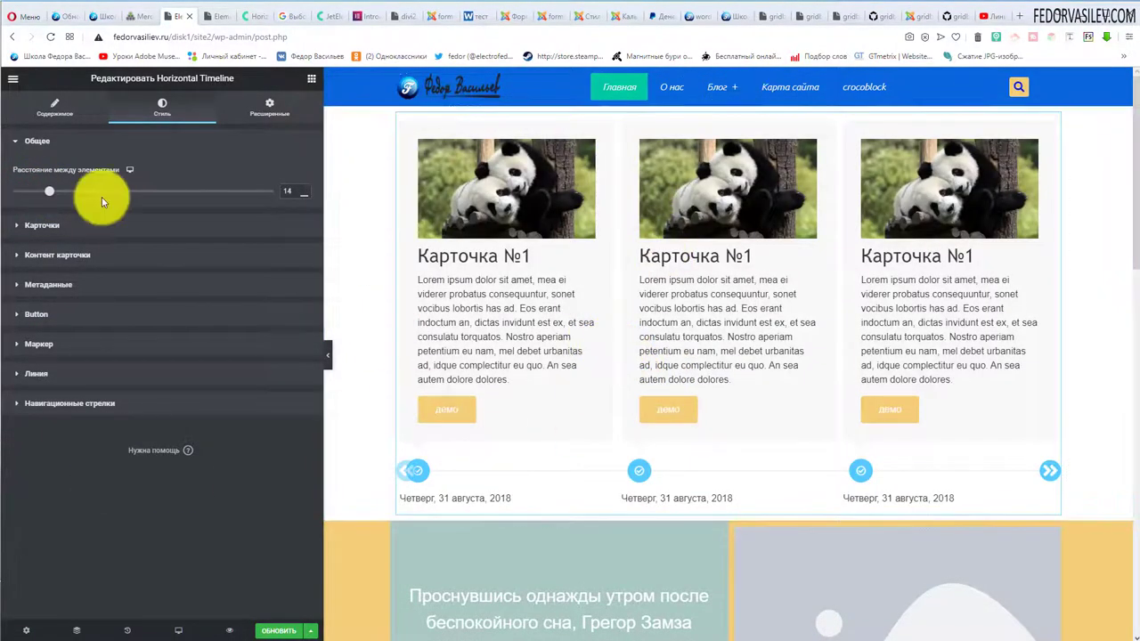
Give the Карточки style a grey-blue background for the hover state, preview it on a card, and collapse the section
click(40, 227)
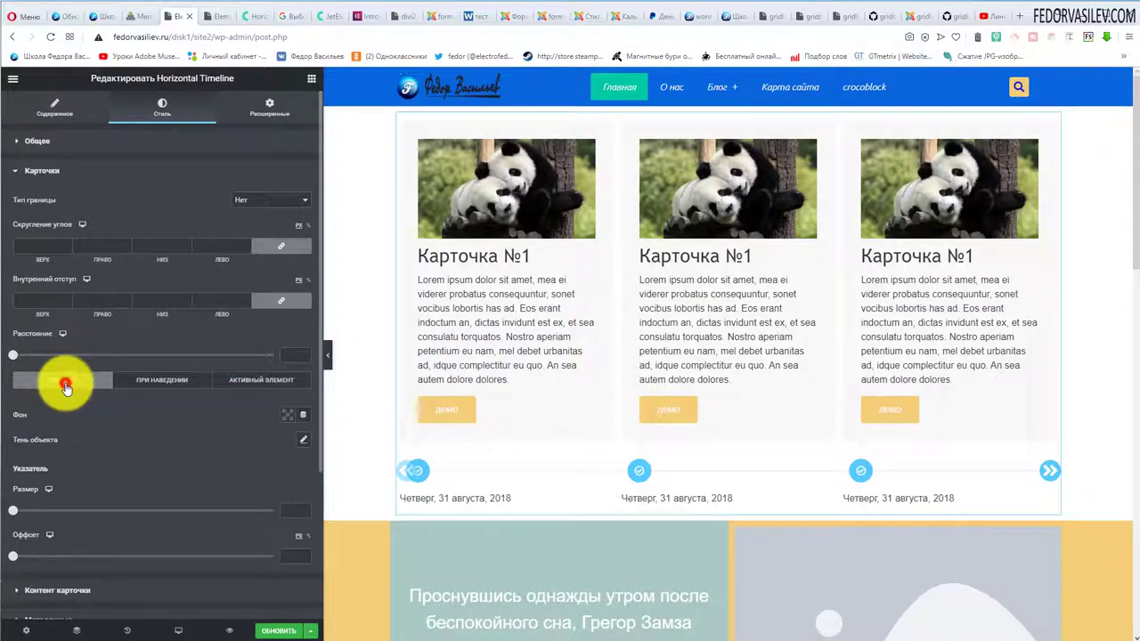
click(140, 381)
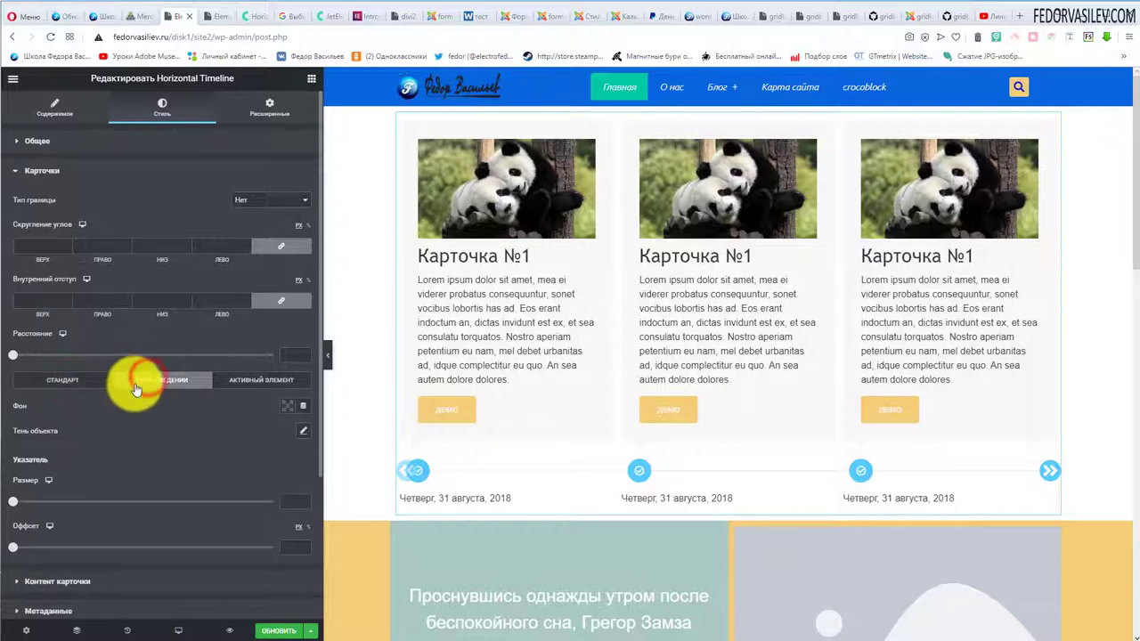
click(290, 412)
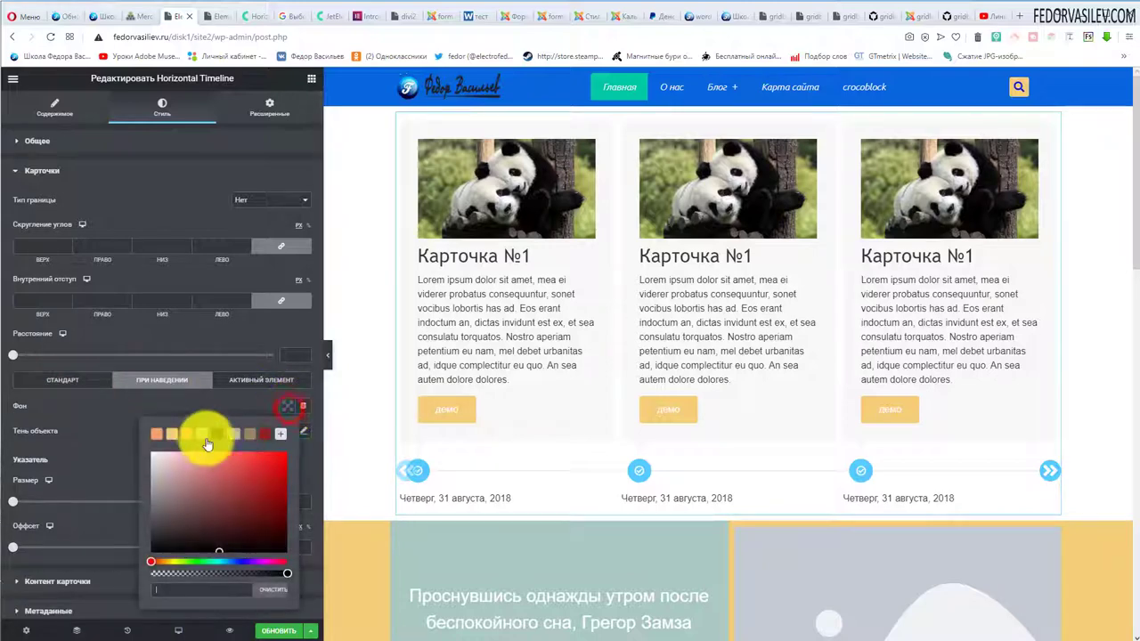
click(80, 411)
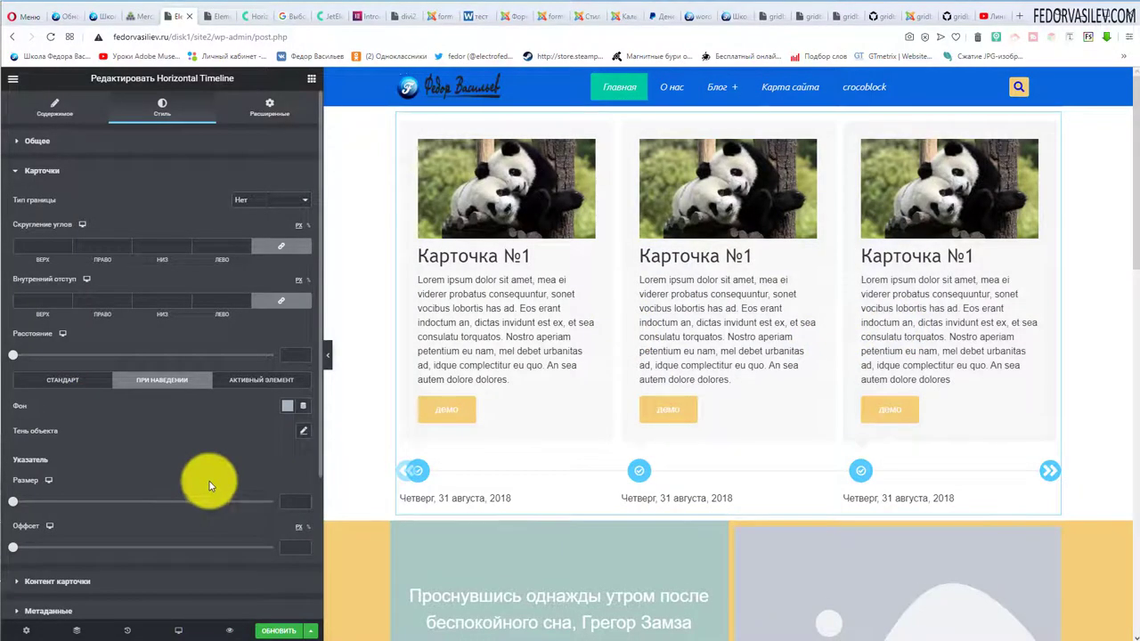
scroll(204, 481, down, 3)
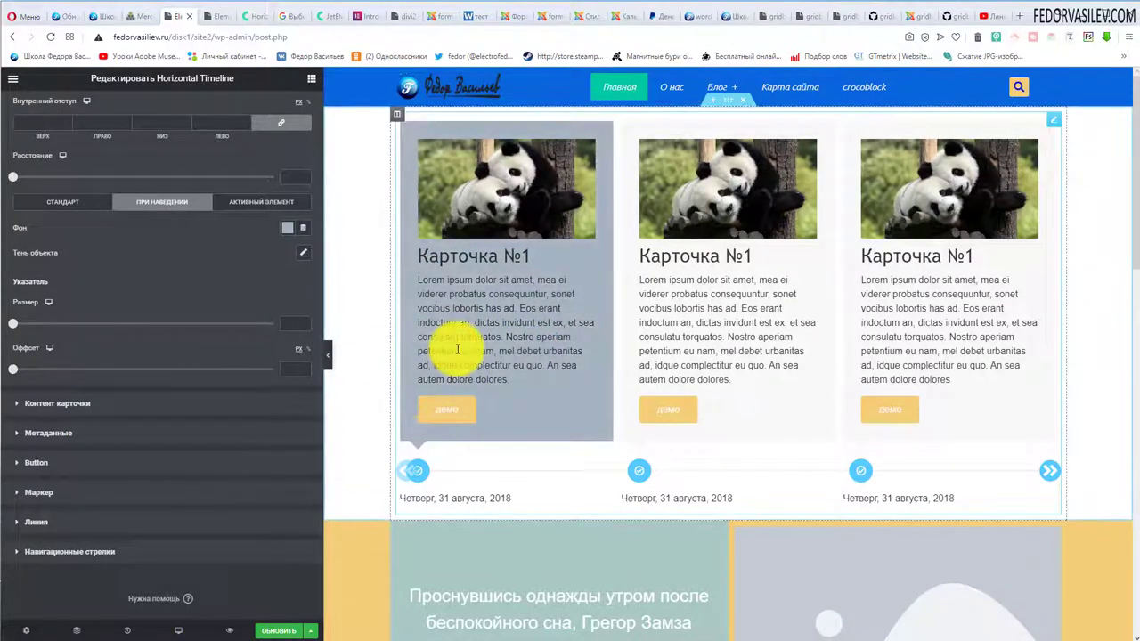
scroll(217, 356, up, 2)
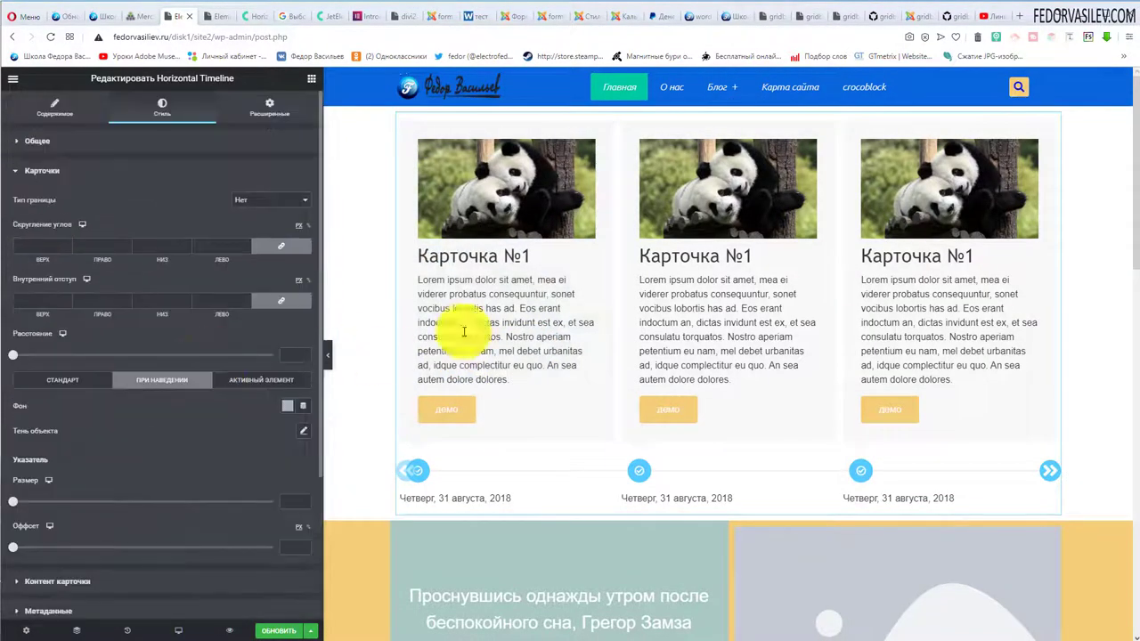
click(39, 171)
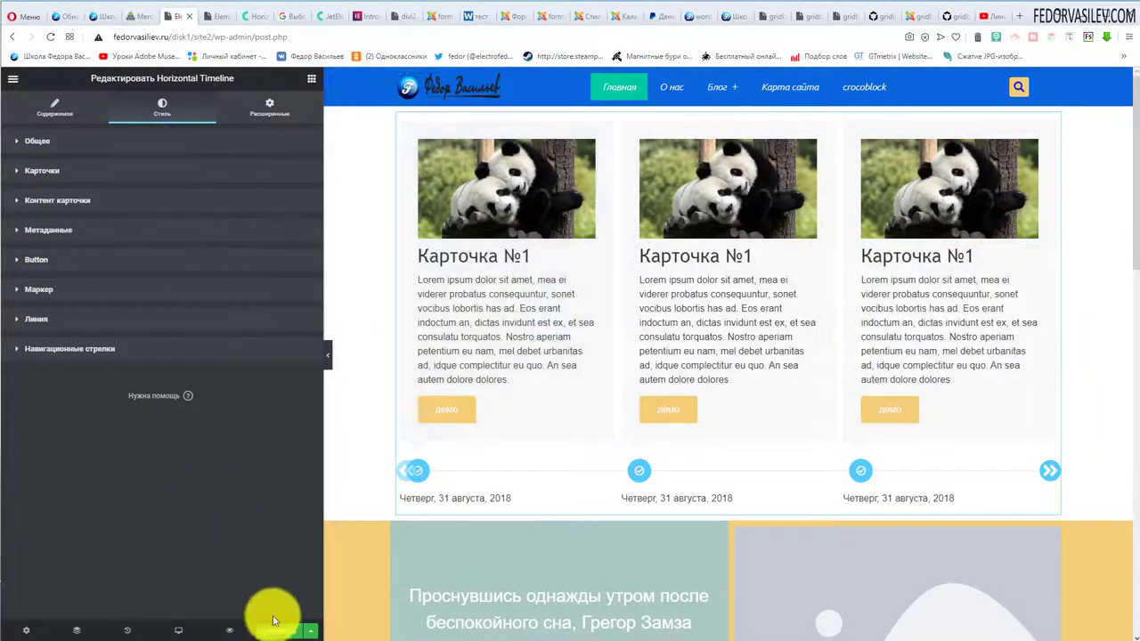
Update the page in the editor and reload the published home page to load the new timeline
click(263, 632)
click(215, 16)
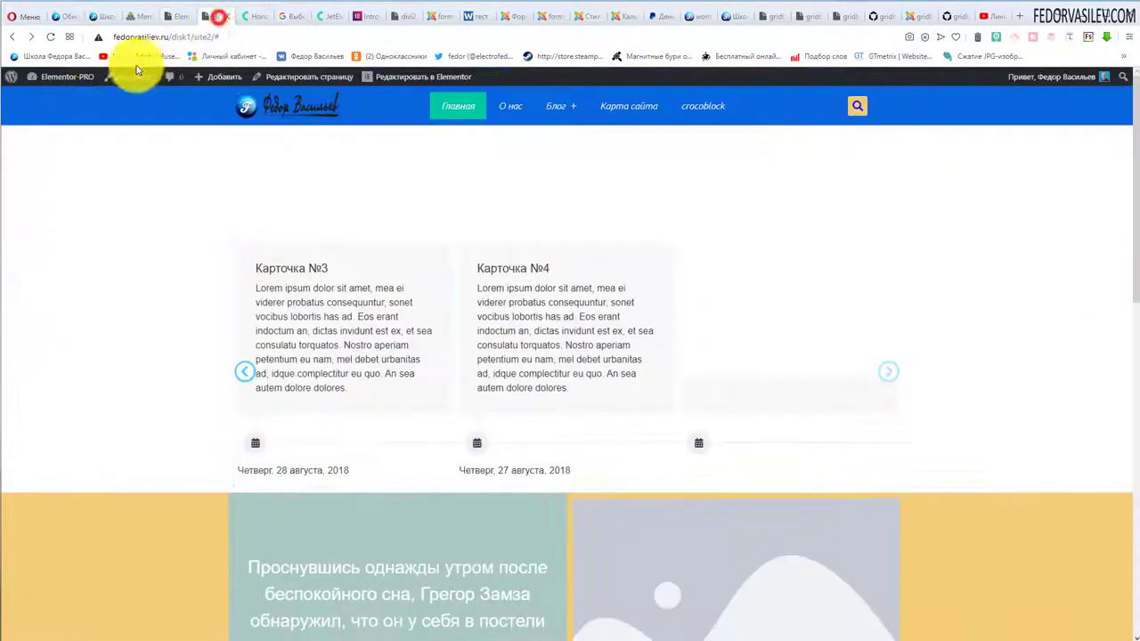
click(51, 40)
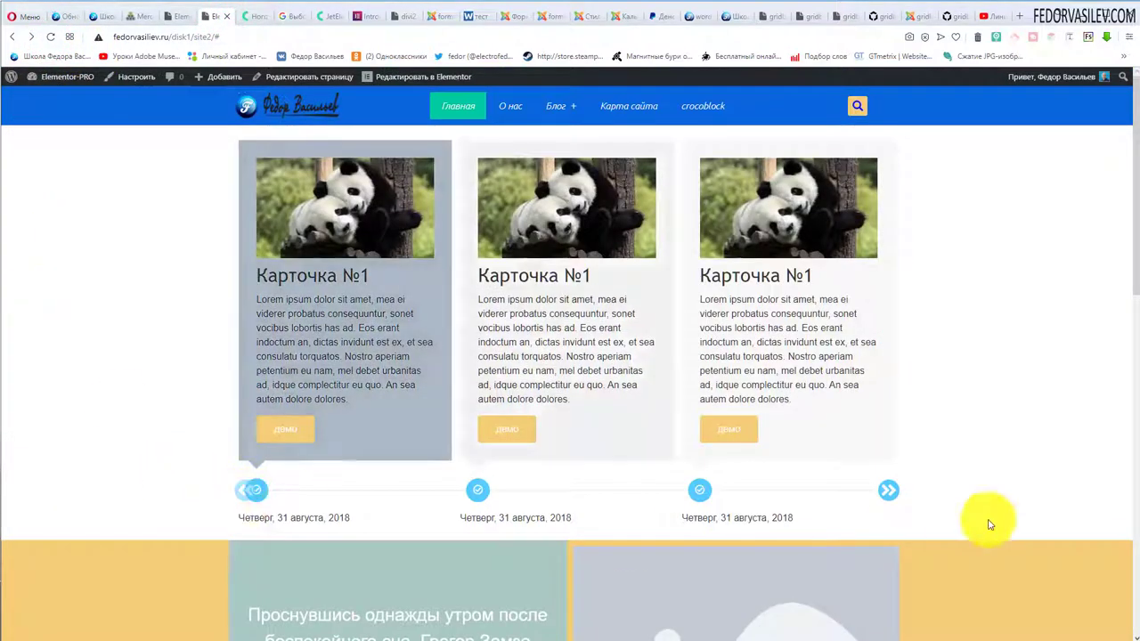
Test the published timeline's navigation arrows by scrolling forward through the cards and back again
click(890, 492)
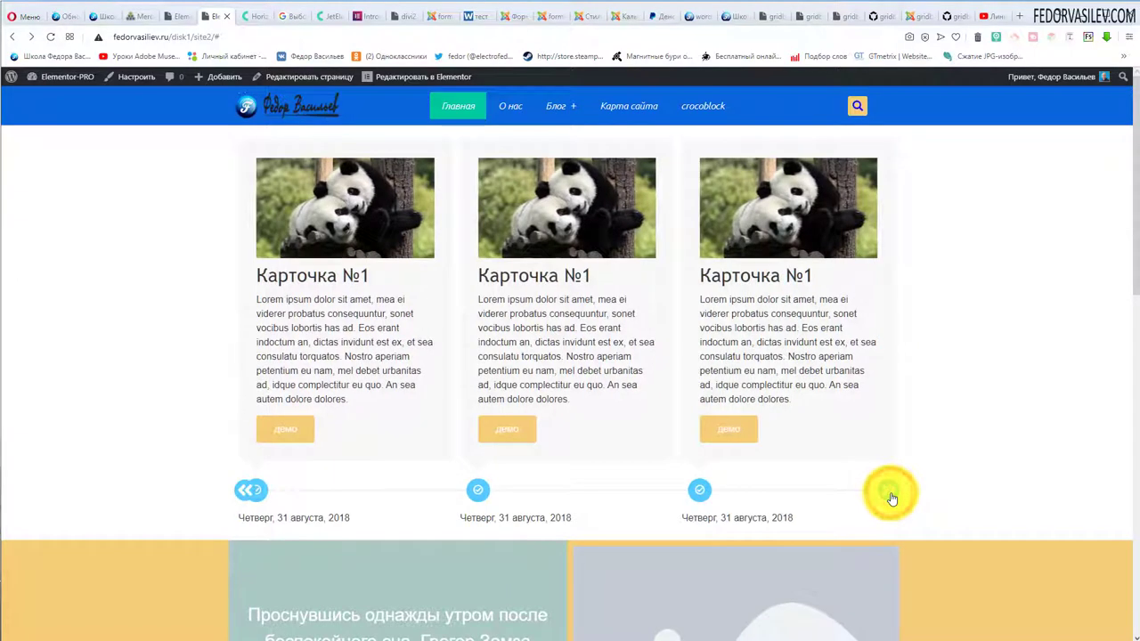
click(890, 492)
click(890, 492)
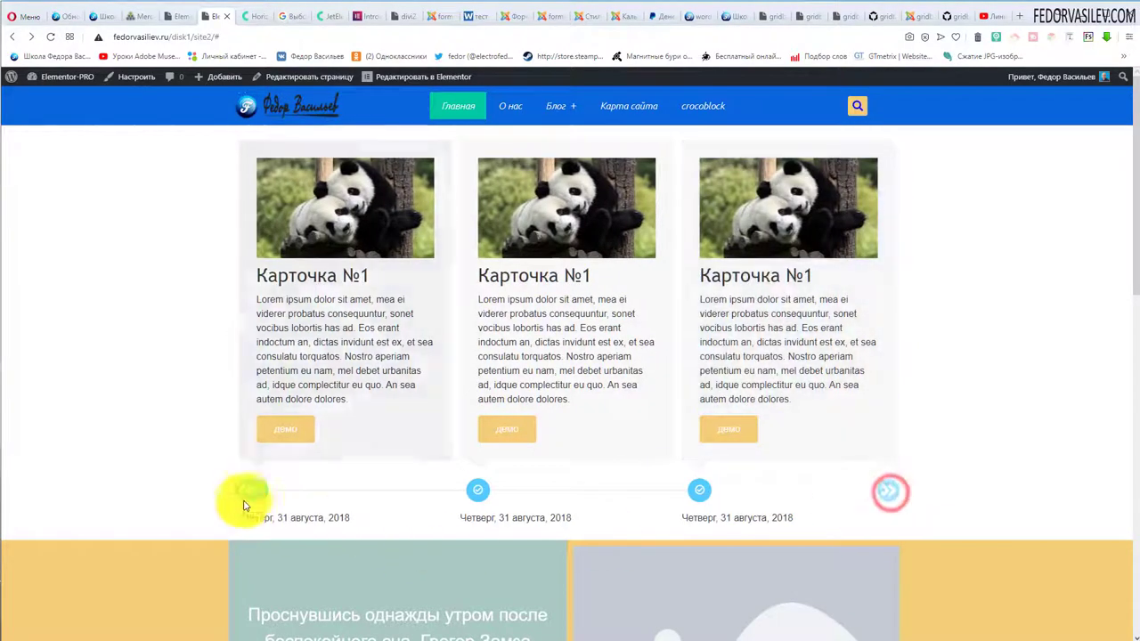
click(243, 492)
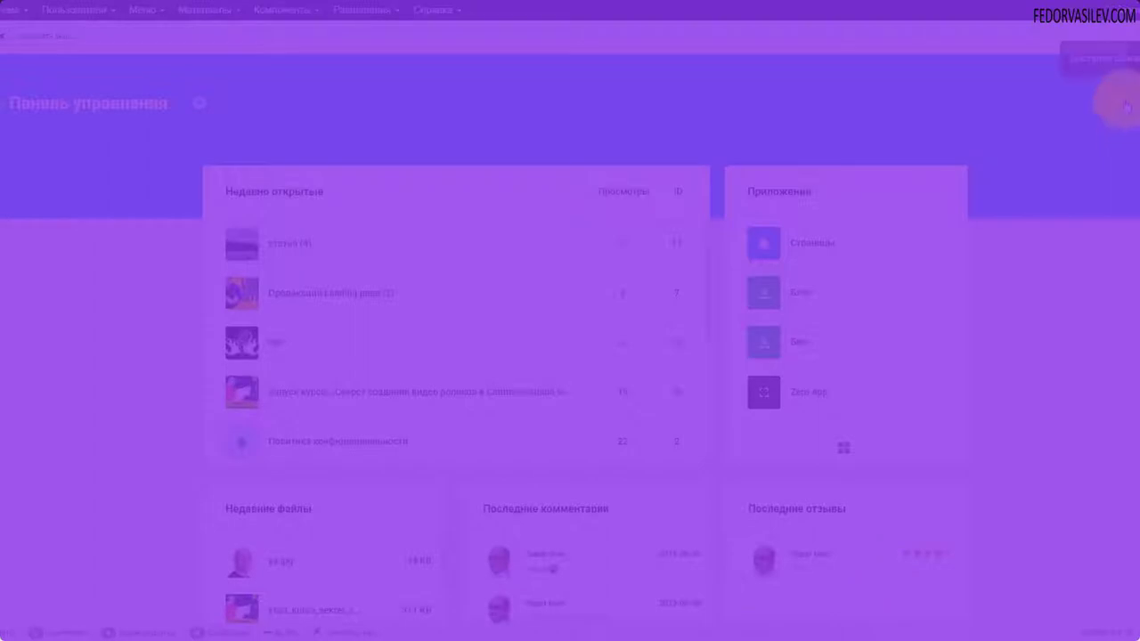
click(1123, 107)
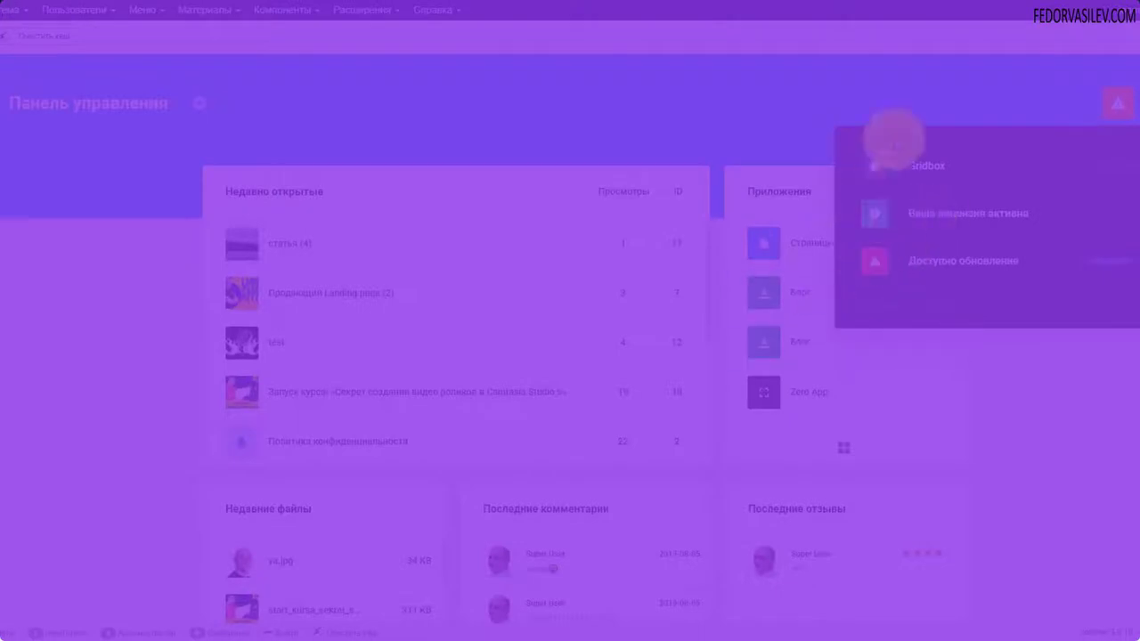
click(951, 207)
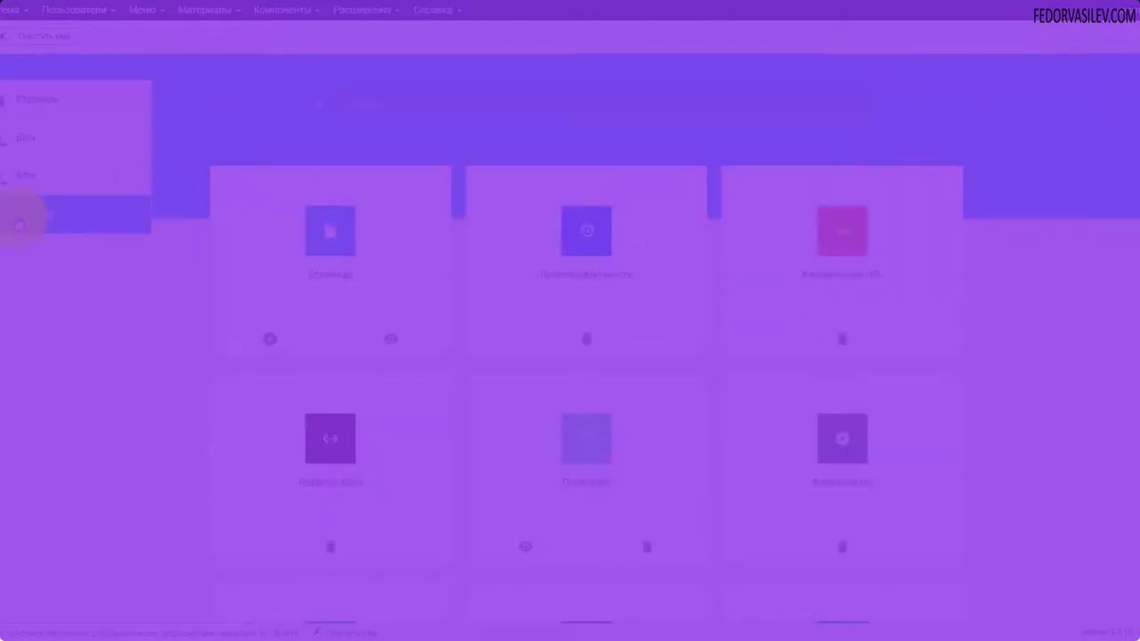
click(18, 215)
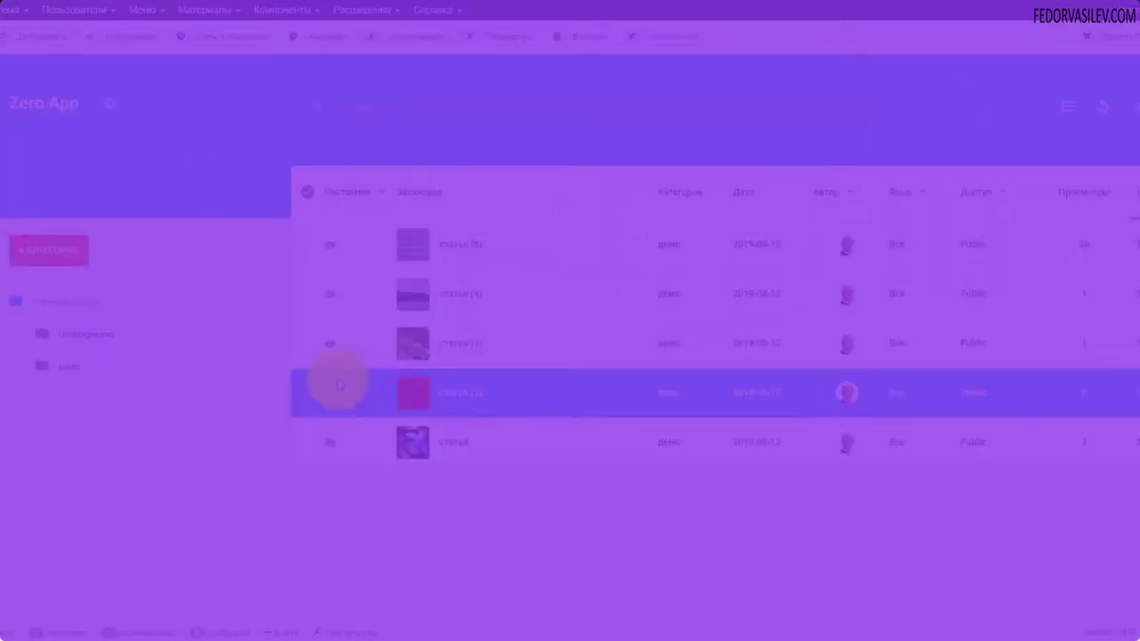
click(110, 104)
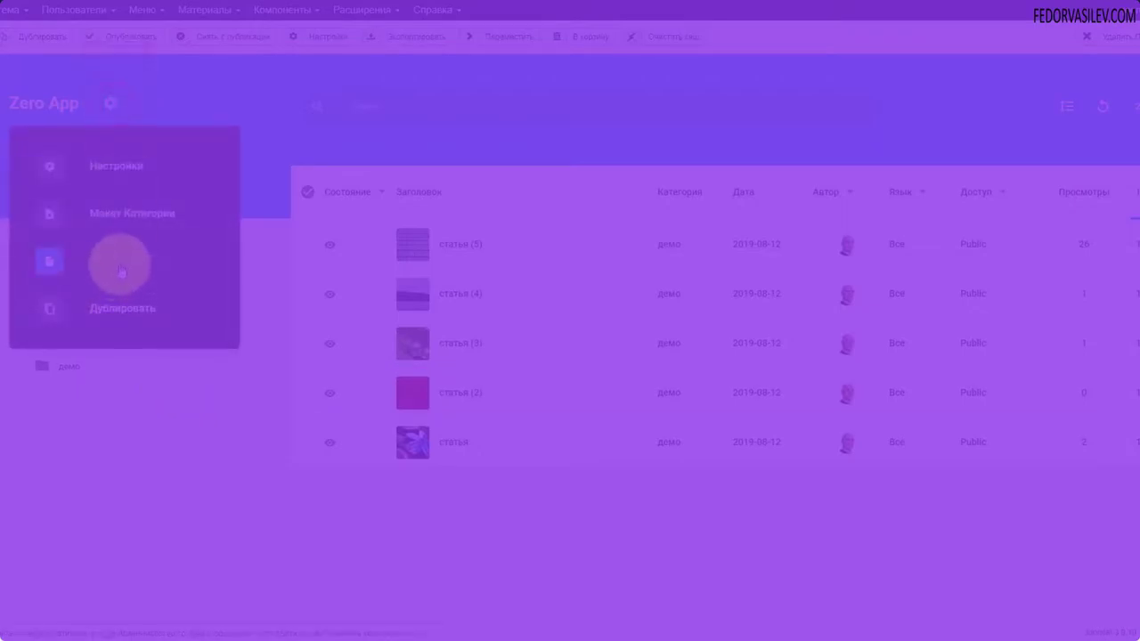